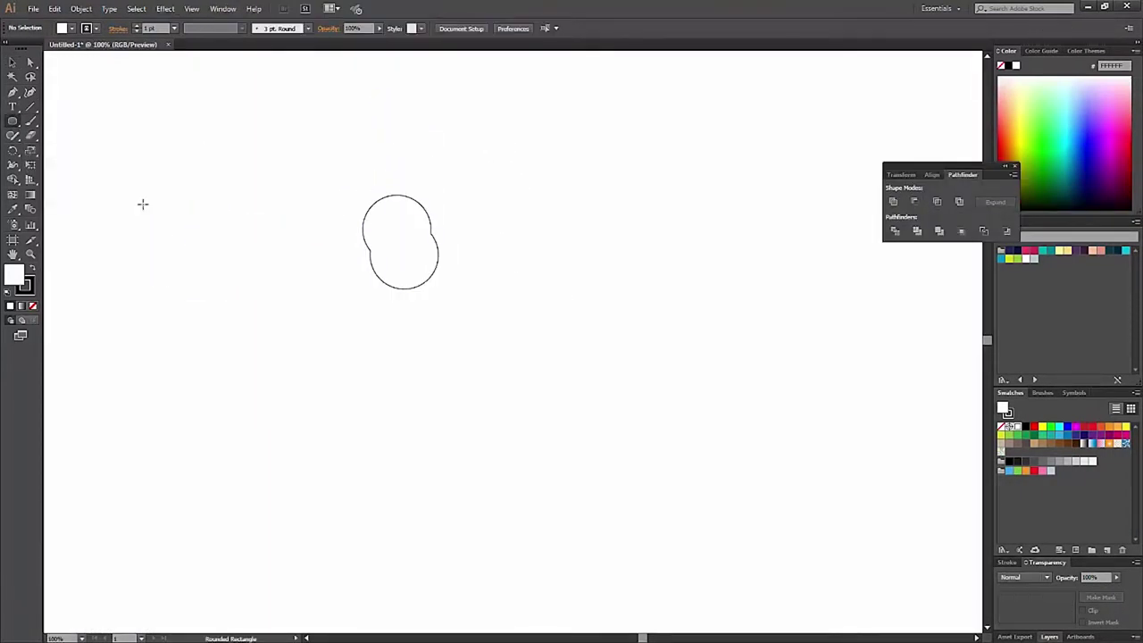
Step: Draw a navy rounded band across the head and a small vertical pink nose
drag(143, 203, 225, 220)
key(v)
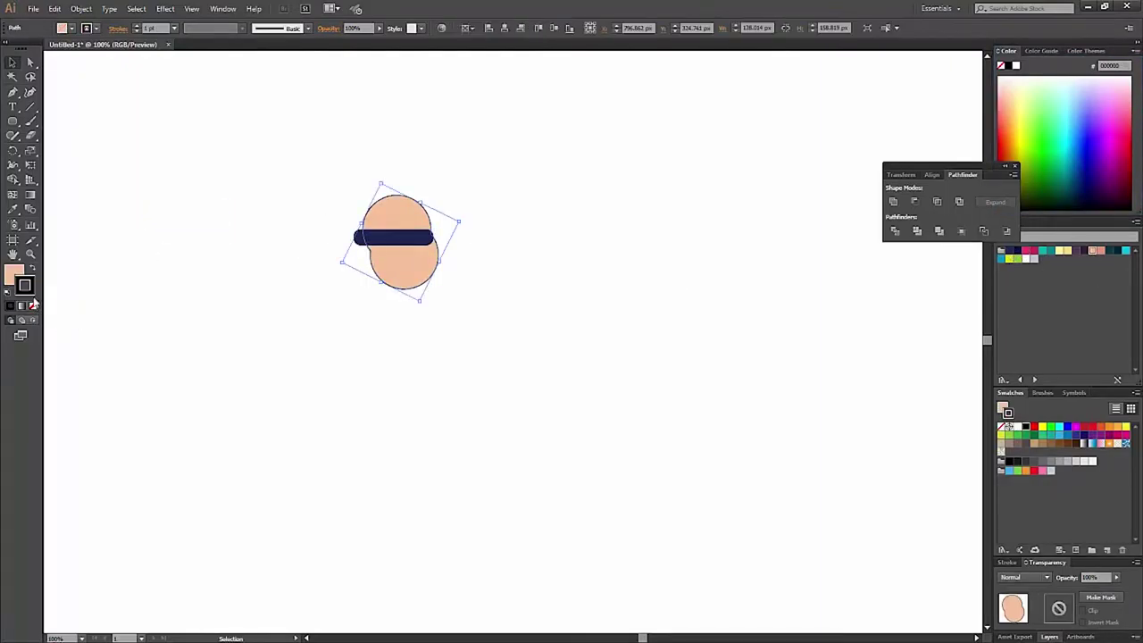
drag(212, 222, 217, 239)
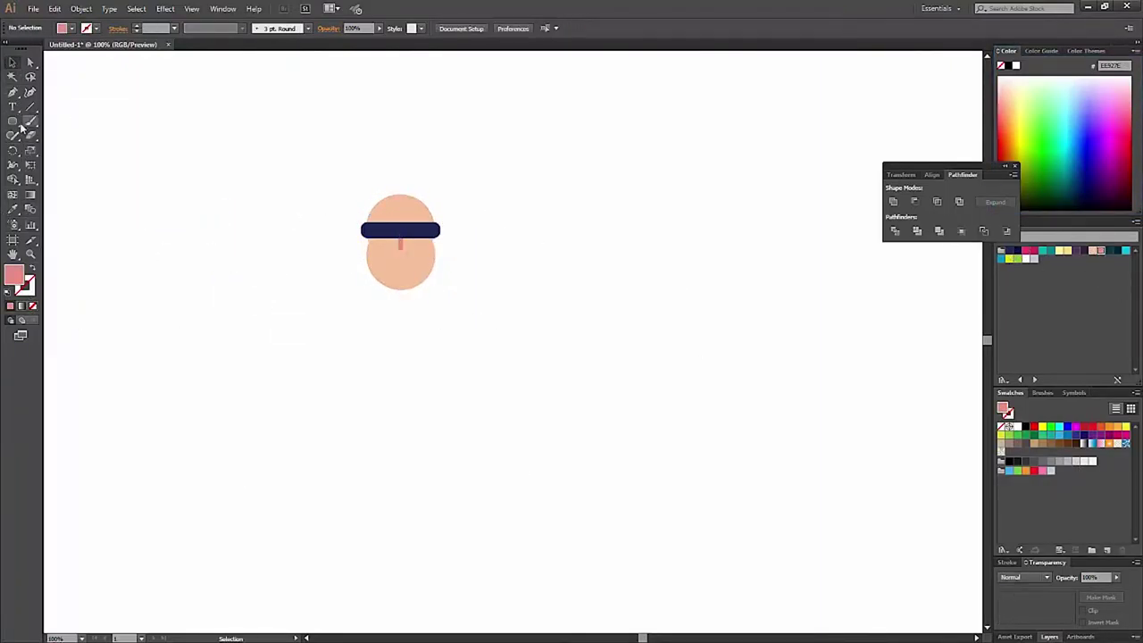
Step: Add a small pink mouth tilted about 12 degrees below the nose
drag(184, 294, 216, 303)
drag(220, 294, 404, 266)
key(v)
drag(12, 121, 54, 146)
Step: Draw a dark brown hair circle and paste a copy beside it
mouse_move(169, 198)
mouse_down()
mouse_move(216, 248)
mouse_move(375, 196)
mouse_up()
click(1076, 443)
key(v)
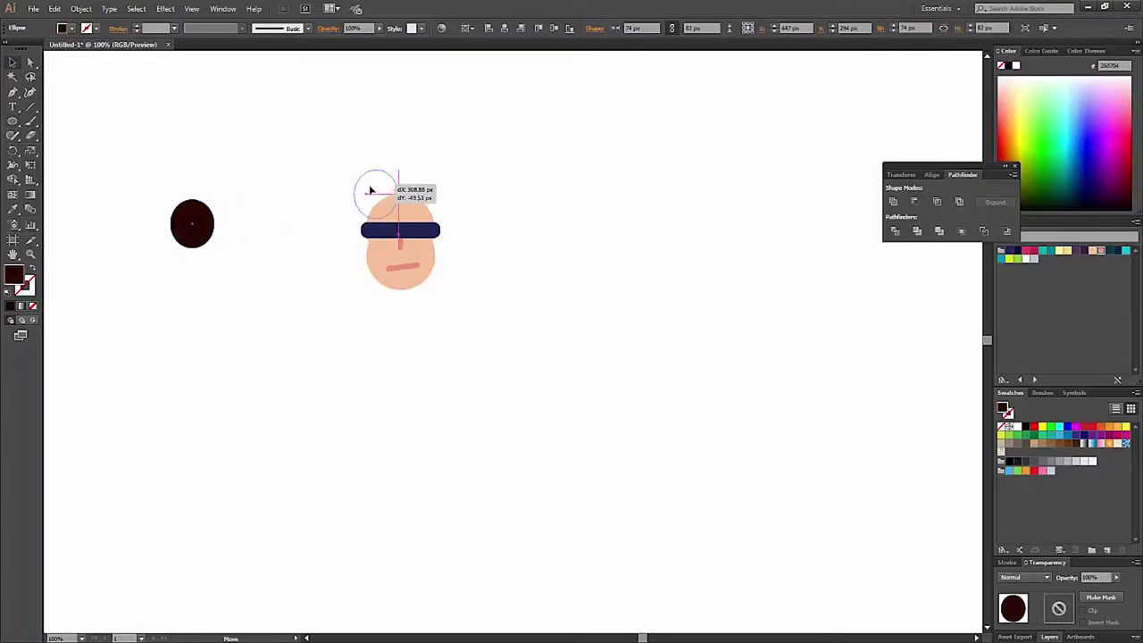
key(ctrl+c)
key(ctrl+v)
mouse_move(524, 334)
mouse_down()
mouse_move(406, 200)
mouse_move(446, 211)
mouse_up()
Step: Add more brown circle copies to fill out the curly hair
key(ctrl+f)
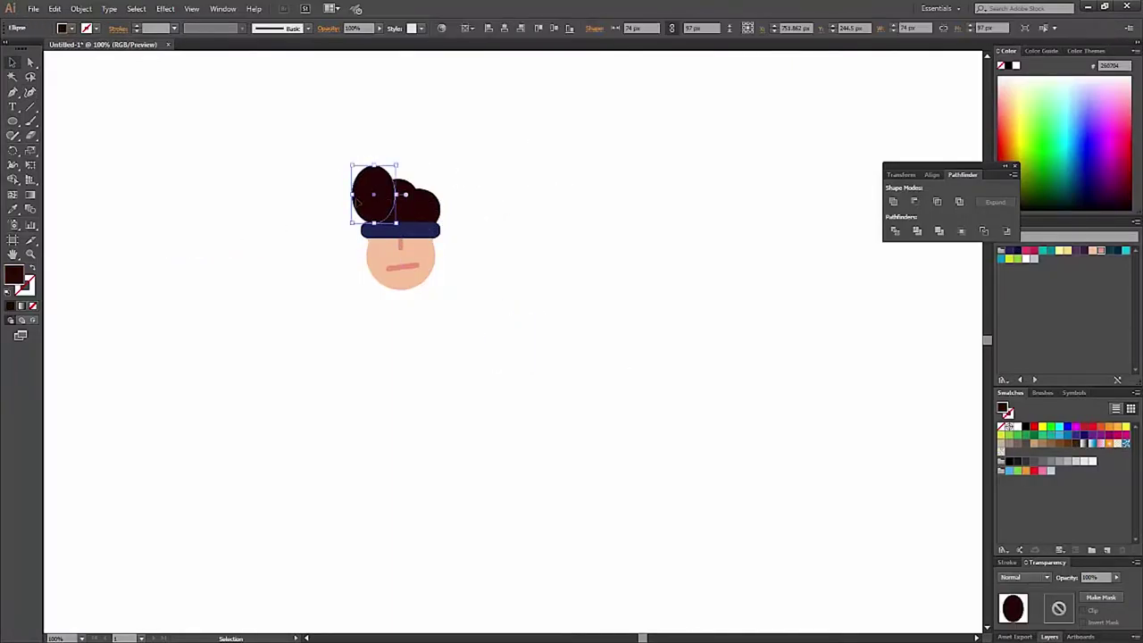
key(ctrl+c)
key(ctrl+v)
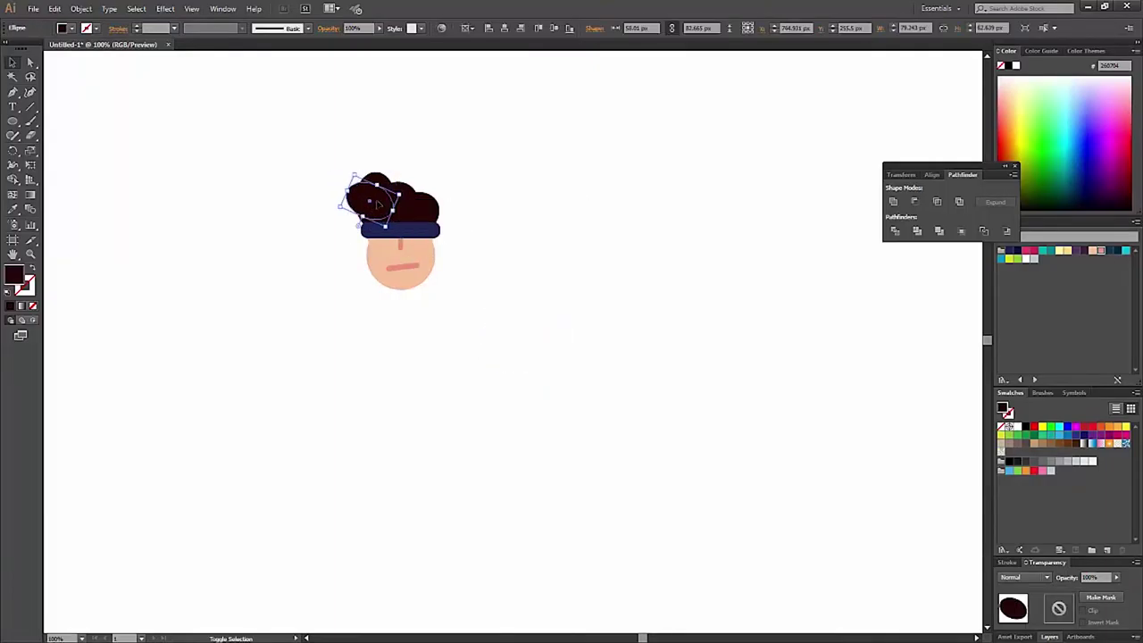
click(479, 310)
Step: Draw a small yellow-green ellipse beside the head
key(l)
drag(170, 227, 182, 239)
click(1009, 260)
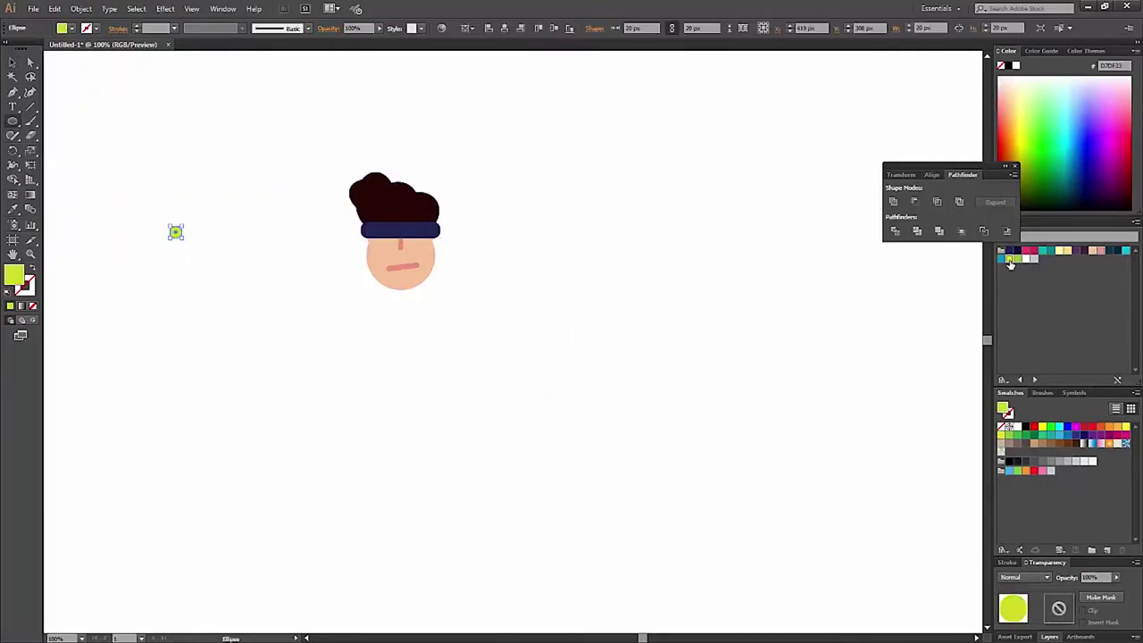
Step: Place the small ellipse on the navy band and draw a small green rounded-rectangle strand
key(v)
drag(397, 239, 399, 241)
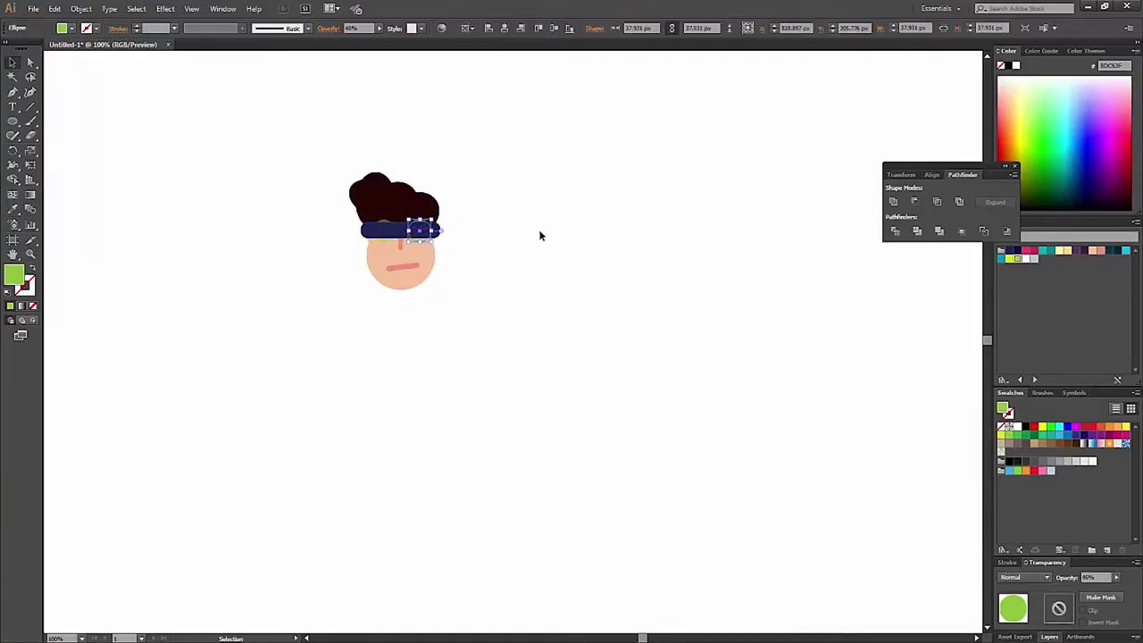
click(12, 123)
mouse_move(156, 241)
mouse_down()
mouse_move(165, 272)
mouse_move(172, 256)
mouse_up()
key(v)
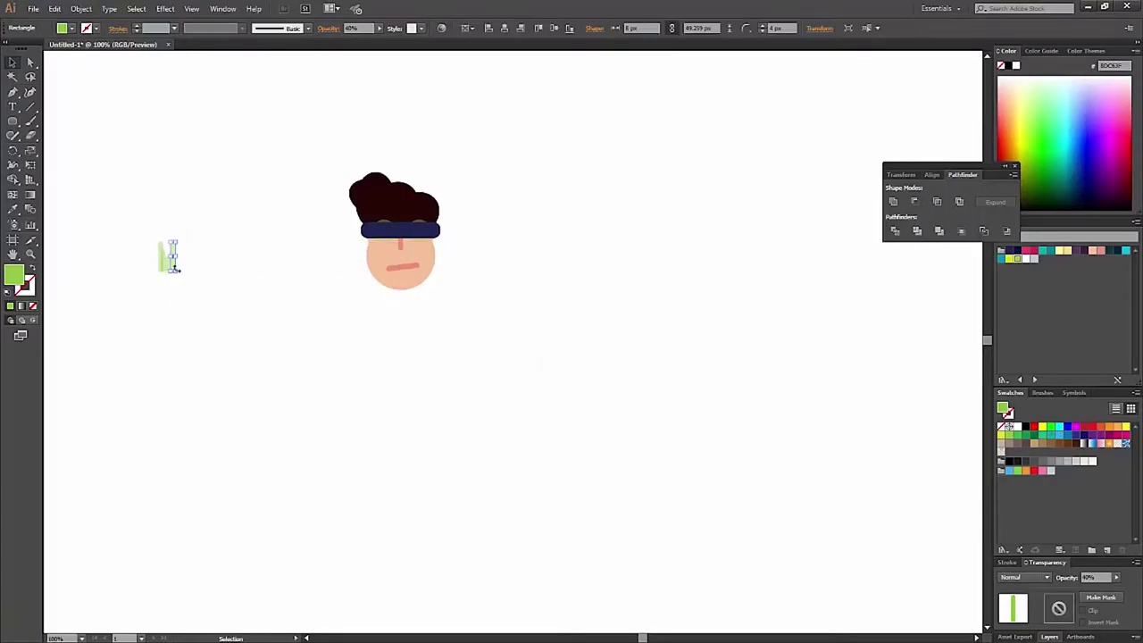
mouse_move(166, 256)
mouse_down()
mouse_move(161, 273)
mouse_move(166, 258)
mouse_move(380, 215)
mouse_up()
Step: Duplicate the green strand onto the hair and draw a large green body shape with a bar below
key(ctrl+shift+a)
click(175, 262)
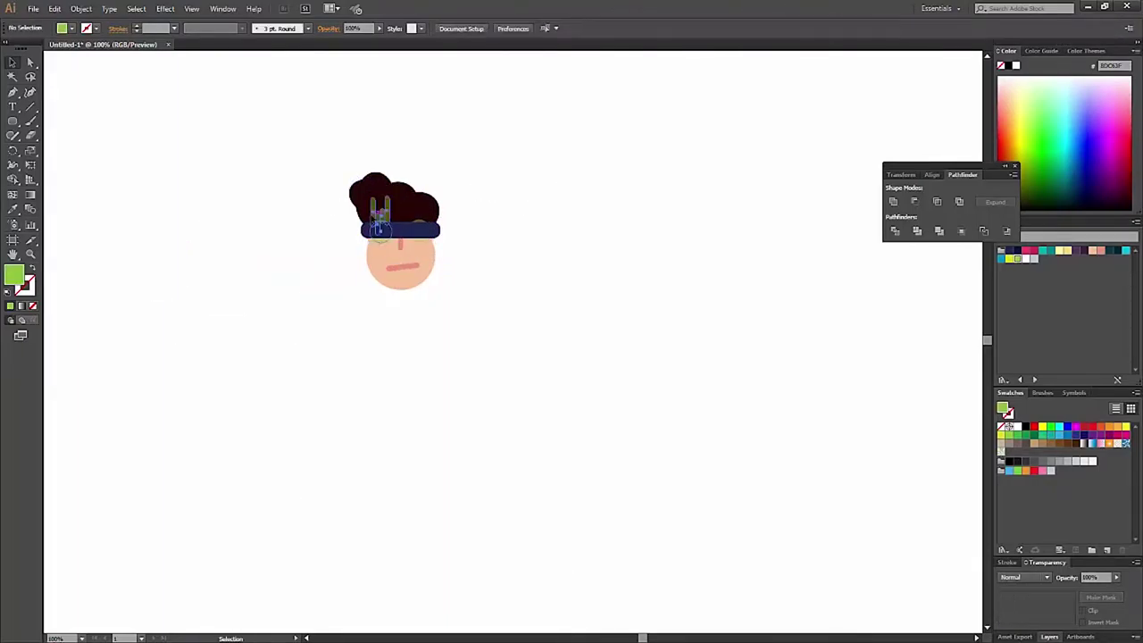
mouse_move(379, 212)
mouse_down()
mouse_move(512, 339)
mouse_move(474, 215)
mouse_up()
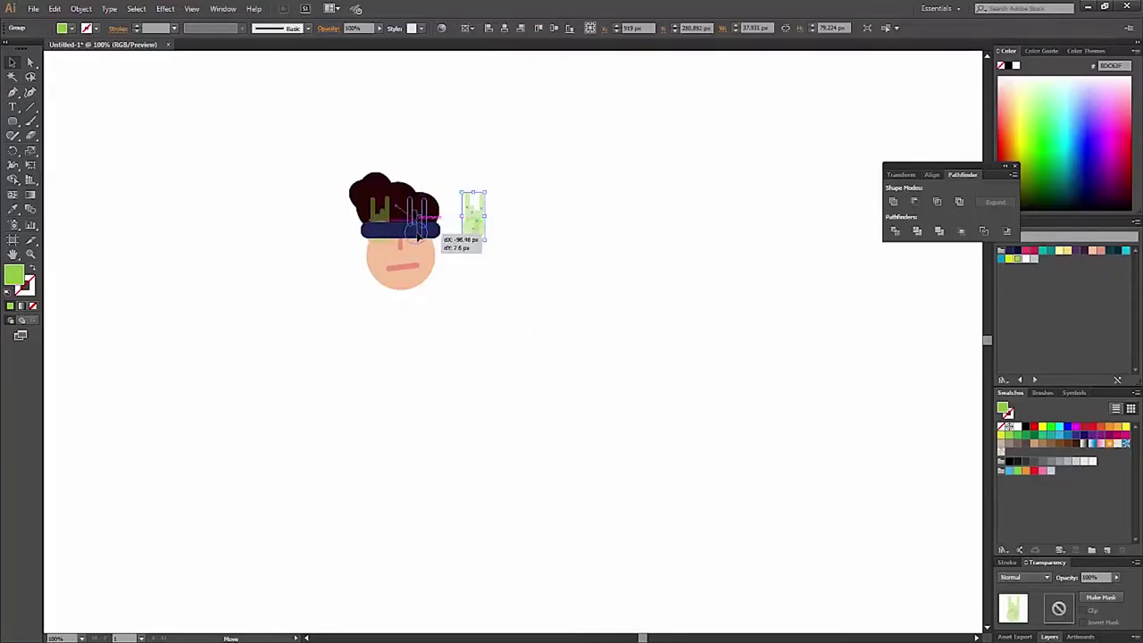
drag(12, 121, 54, 136)
mouse_move(140, 214)
mouse_down()
mouse_move(201, 288)
mouse_move(208, 279)
mouse_move(151, 278)
mouse_up()
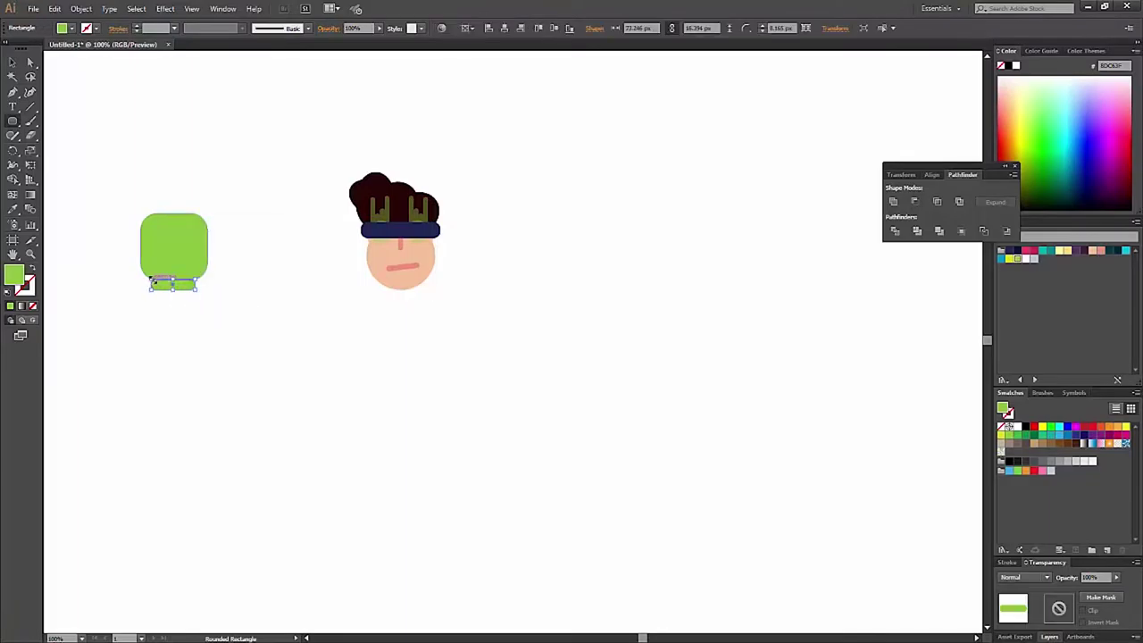
Step: Fill the small bar yellow-green and move the body pieces under the head
key(v)
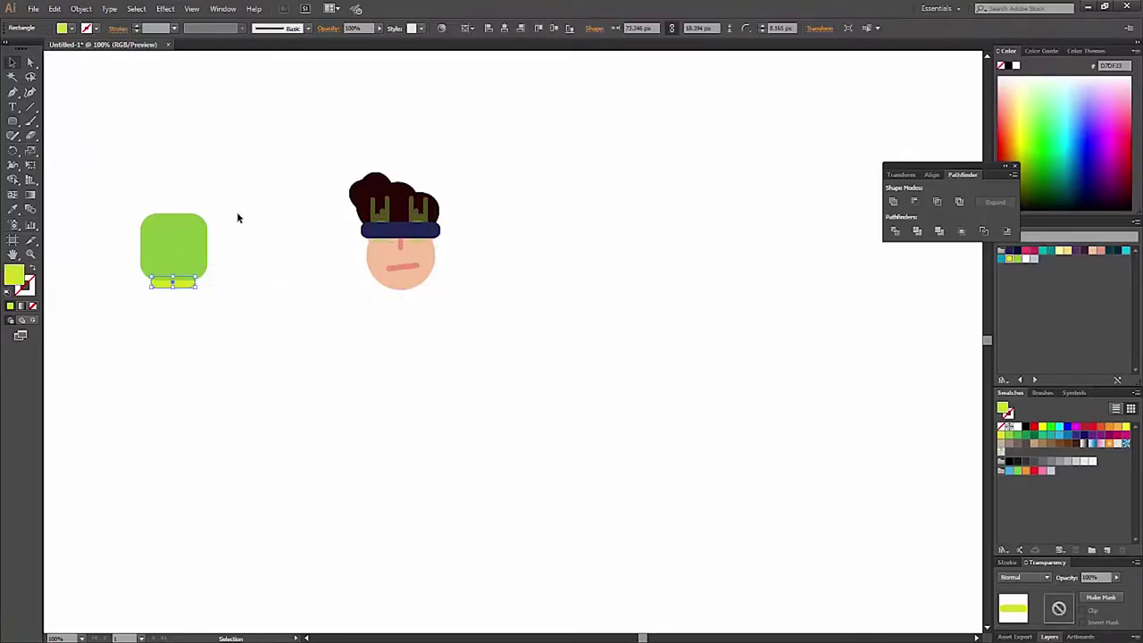
click(1019, 260)
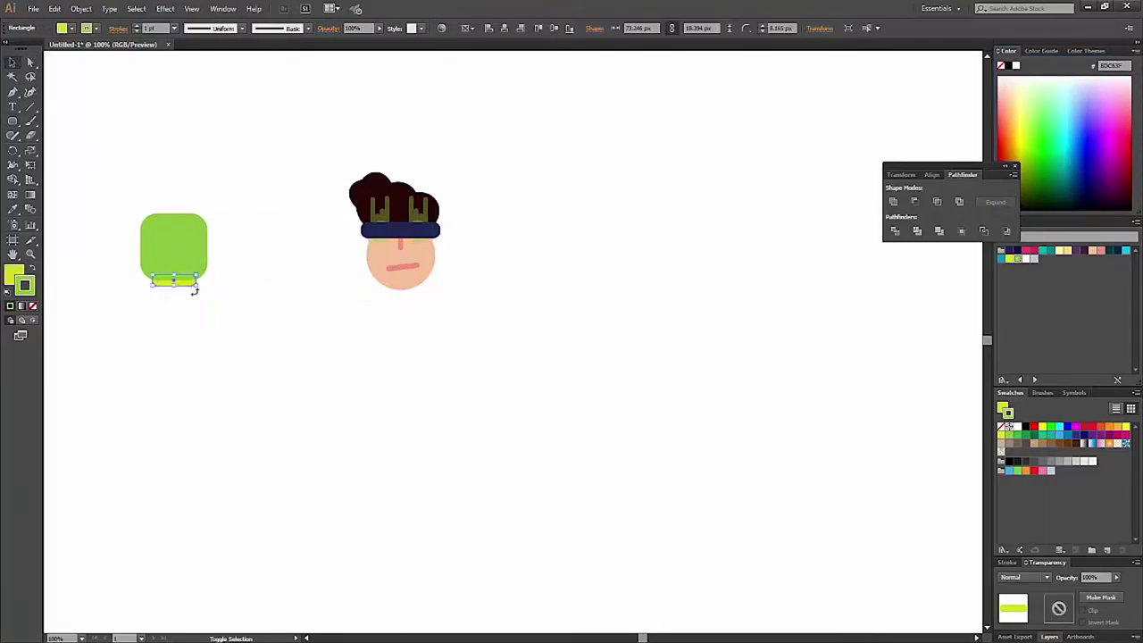
click(139, 106)
key(v)
drag(178, 215, 178, 293)
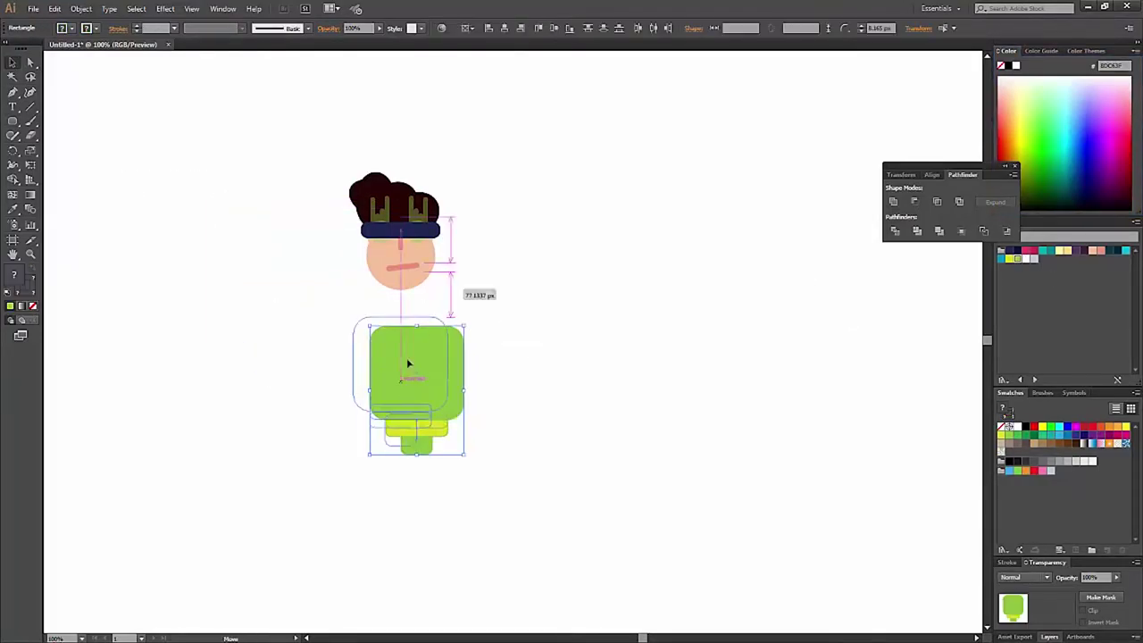
Step: Add a tilted light blue-grey leg rectangle and a small peach circle for the neck
drag(151, 305, 146, 279)
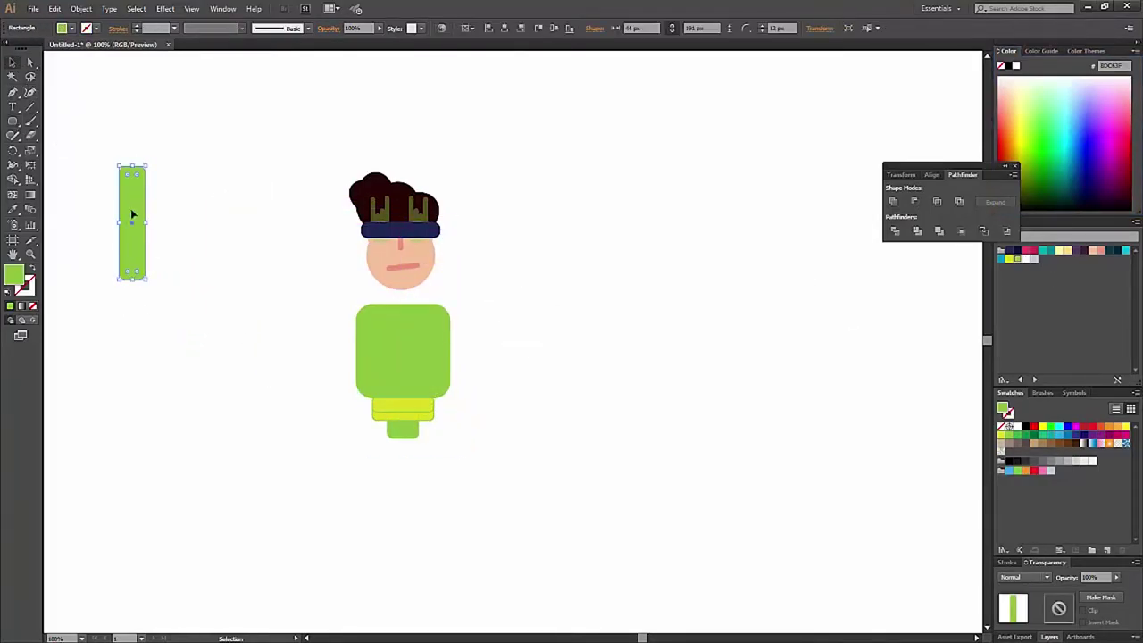
drag(152, 162, 187, 188)
drag(134, 214, 380, 441)
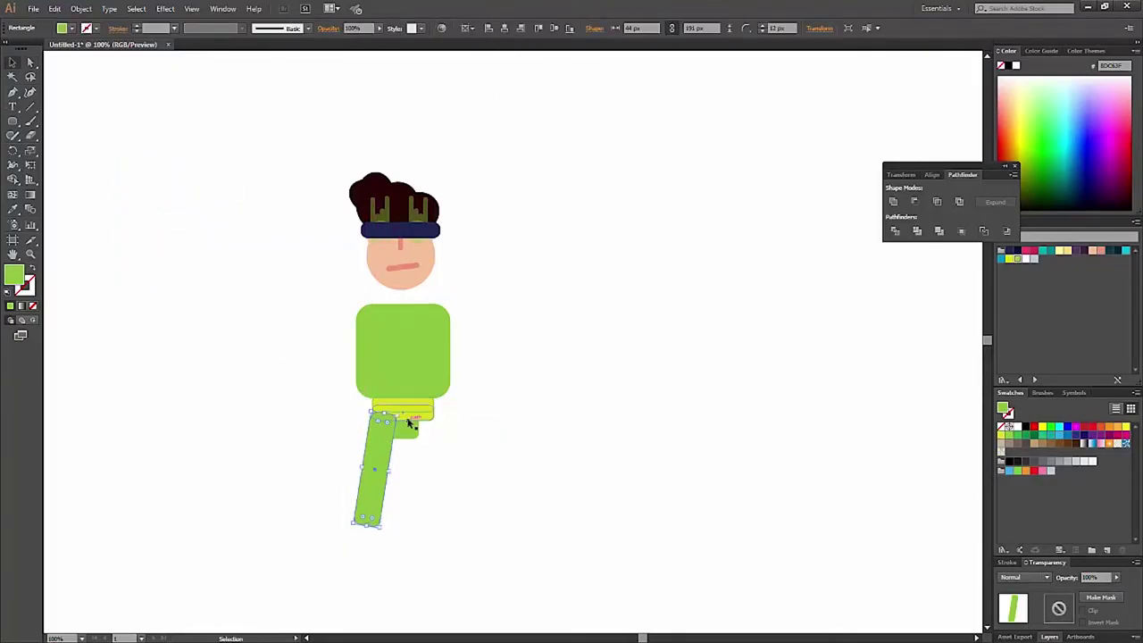
click(1027, 259)
click(13, 120)
click(71, 150)
drag(121, 185, 405, 296)
click(1093, 252)
Step: Draw a peach circle beside the figure and select the green hair strand group
click(493, 274)
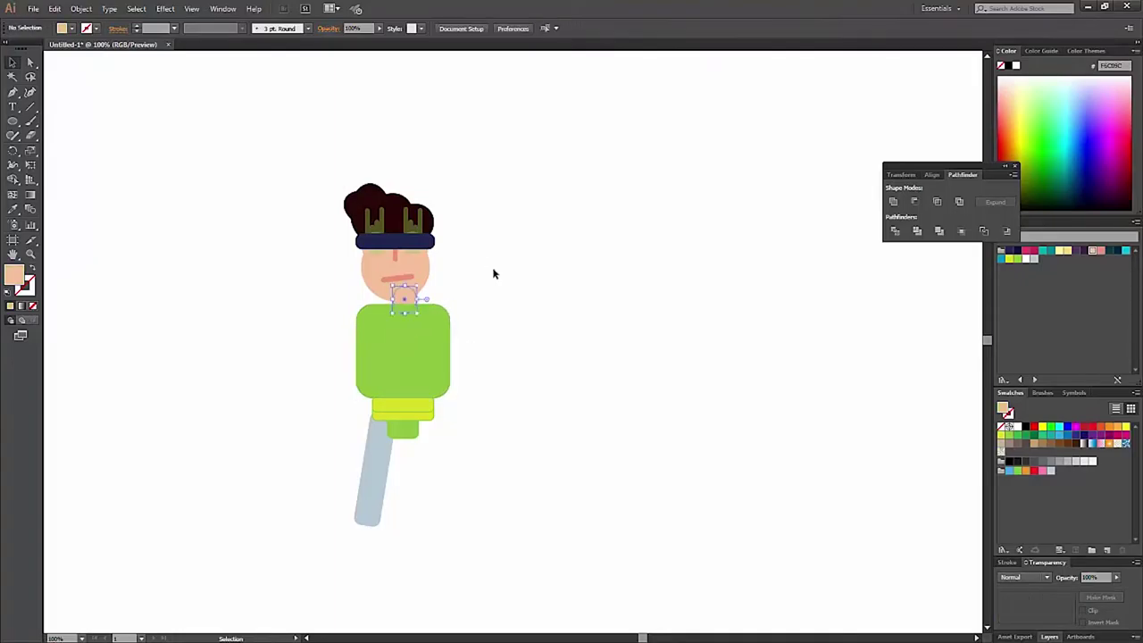
drag(162, 302, 198, 337)
key(v)
click(402, 348)
click(946, 451)
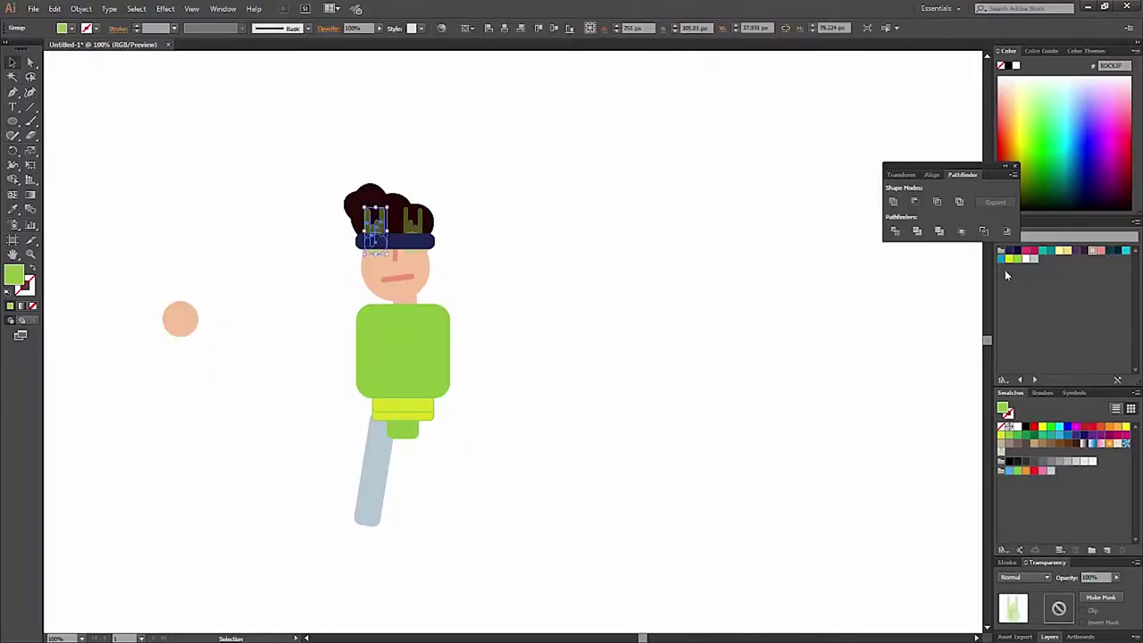
click(431, 335)
Step: Fill the hair strands crimson, undo a stray strand copy, and make the torso teal
click(413, 216)
key(ctrl+c)
key(ctrl+f)
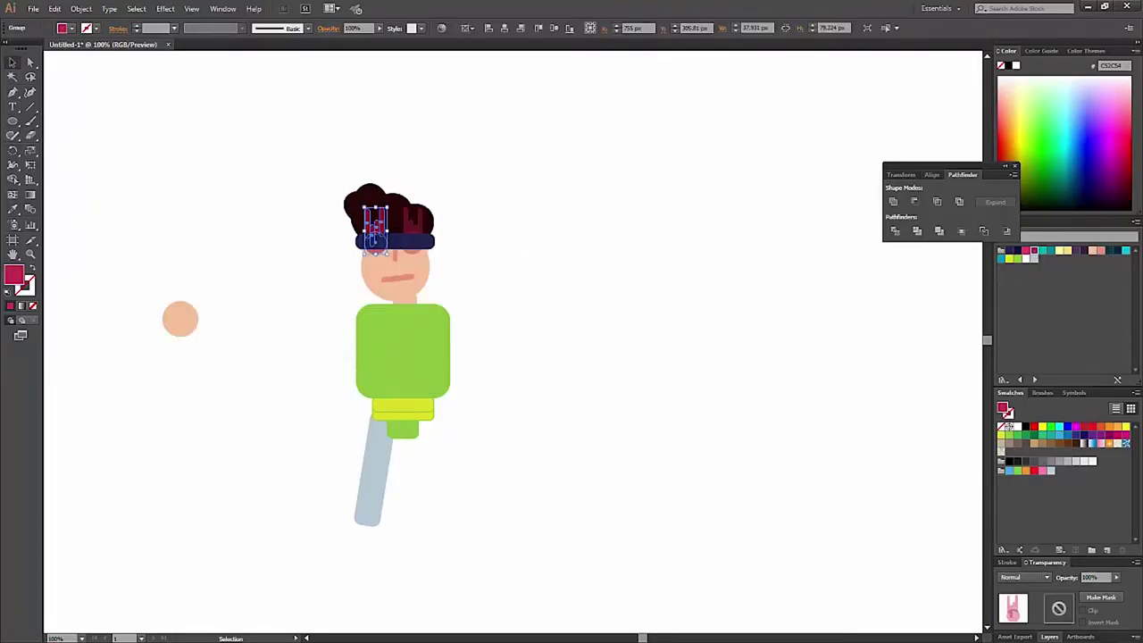
key(shift+Down)
key(shift+Down)
key(ctrl+z)
key(ctrl+z)
key(ctrl+z)
key(ctrl+z)
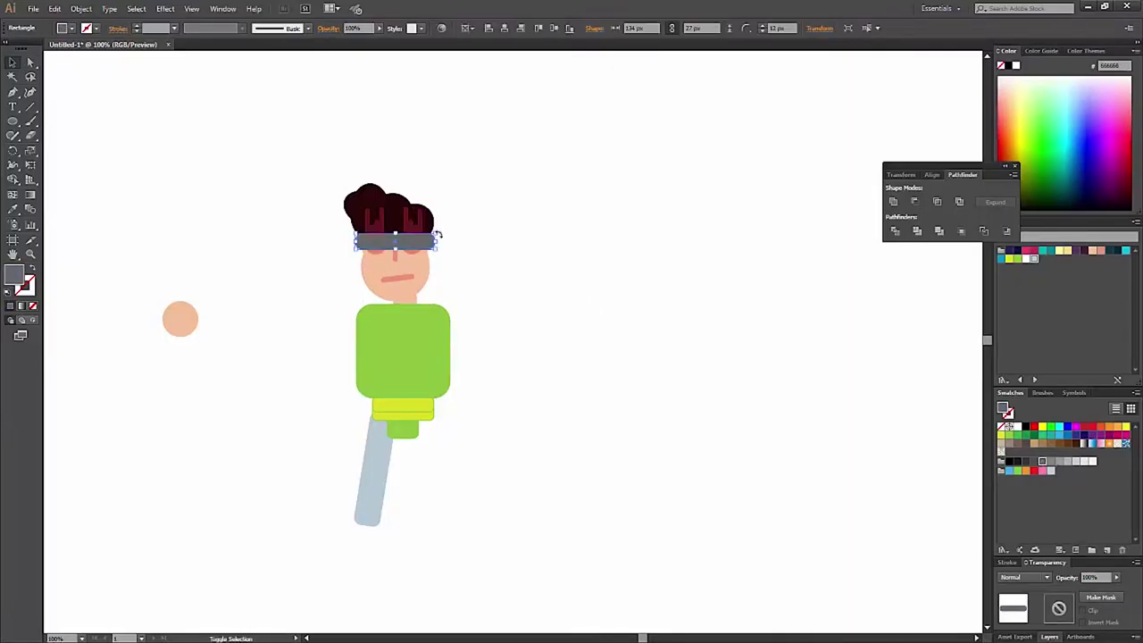
key(ctrl+z)
key(ctrl+z)
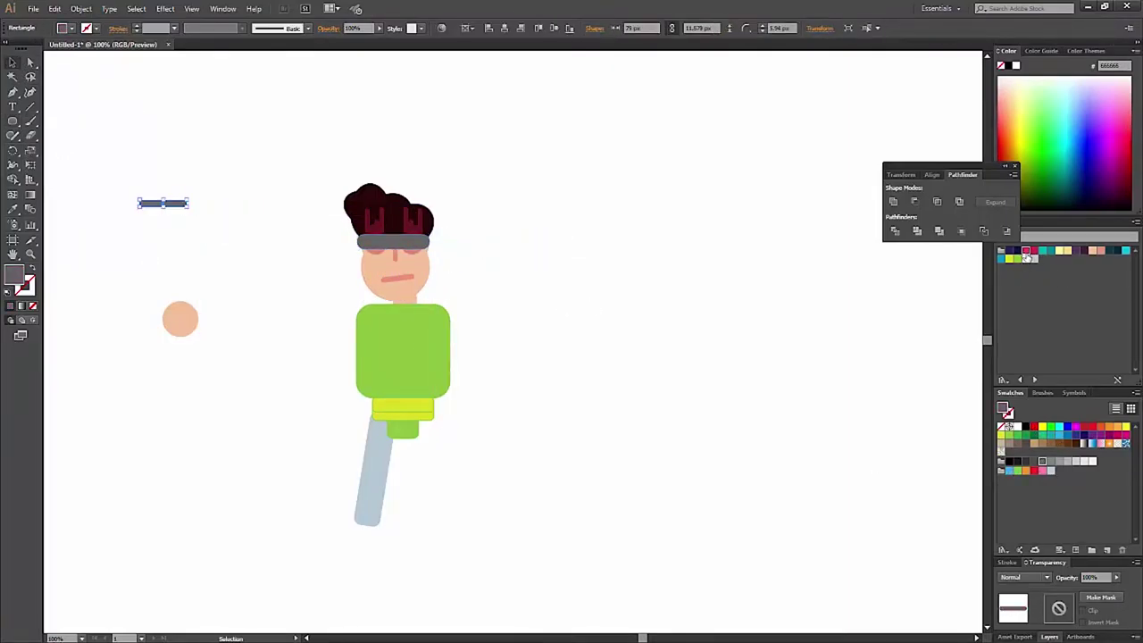
click(402, 348)
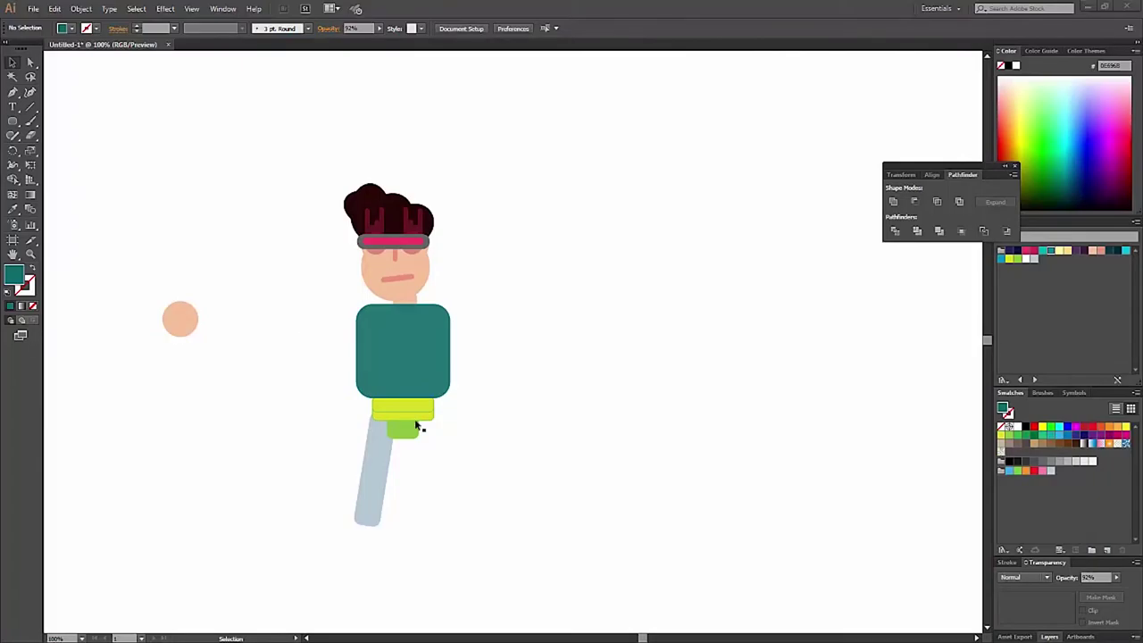
Step: Cut a large circle into a semicircle chest with Minus Front and place it under the head
key(l)
drag(123, 304, 252, 432)
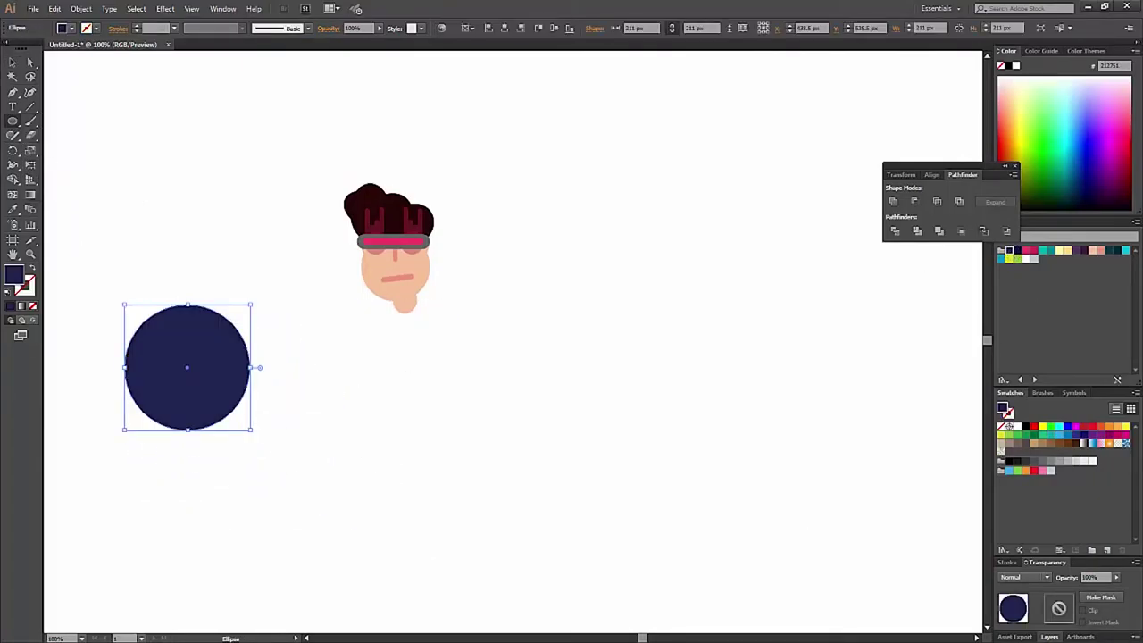
key(m)
mouse_move(107, 297)
mouse_down()
mouse_move(291, 367)
mouse_move(304, 442)
mouse_up()
click(12, 63)
drag(224, 327, 421, 372)
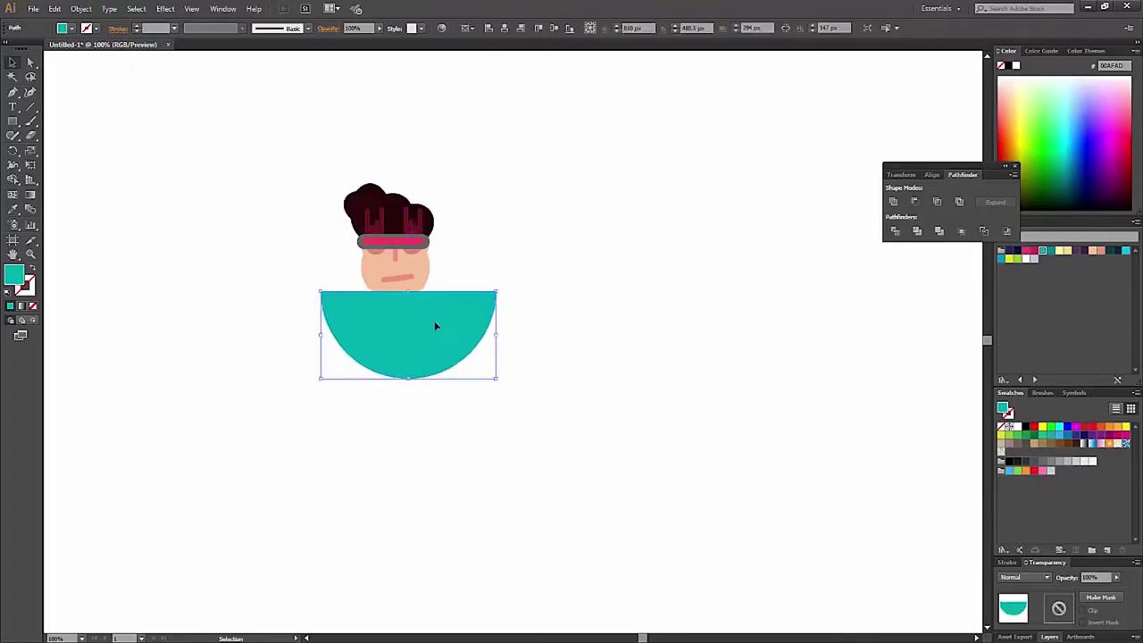
Step: Draw a small pink emblem circle on the chest
click(51, 161)
key(l)
mouse_move(123, 251)
mouse_down()
mouse_move(147, 272)
mouse_move(138, 262)
mouse_move(397, 335)
mouse_up()
key(v)
Step: Add a navy letter 'M' in Bebas Neue Bold centred on the pink circle
key(t)
click(93, 135)
text(M)
click(569, 30)
click(469, 28)
click(447, 89)
key(v)
drag(100, 139, 398, 334)
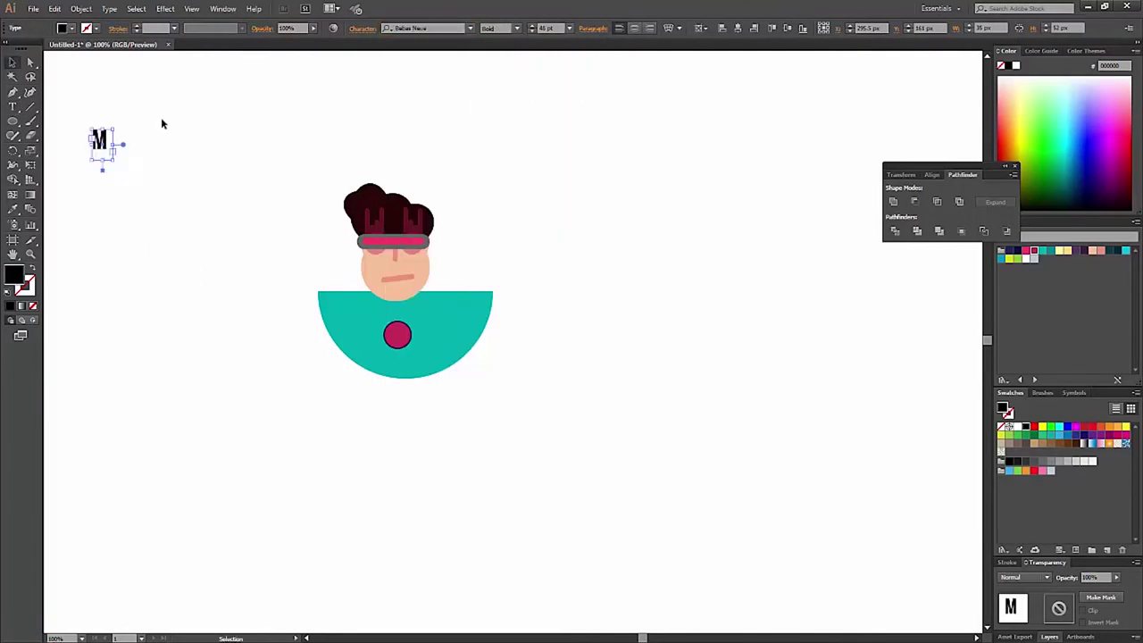
click(349, 326)
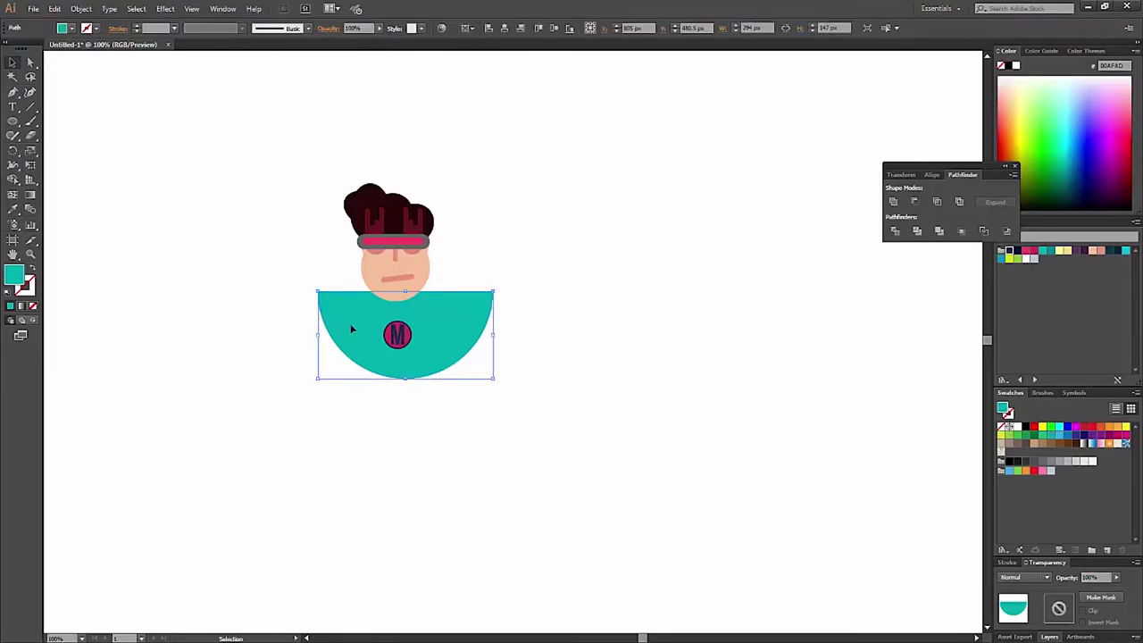
Step: Paste a copy of the semicircle behind and nudge it down as a darker lower rim
key(ctrl+c)
key(ctrl+b)
key(Down)
key(Down)
key(Down)
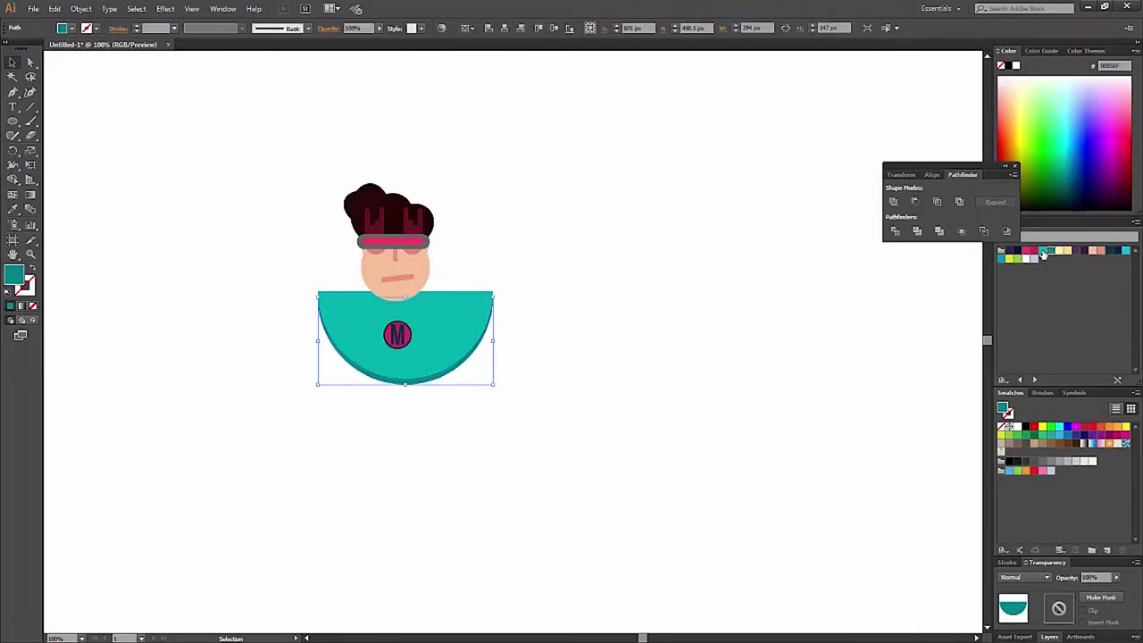
key(ctrl+shift+a)
Step: Trim a large teal circle ring into a quarter arc and rotate it to an arm angle
scroll(571, 339, up, 1)
key(l)
drag(114, 420, 293, 598)
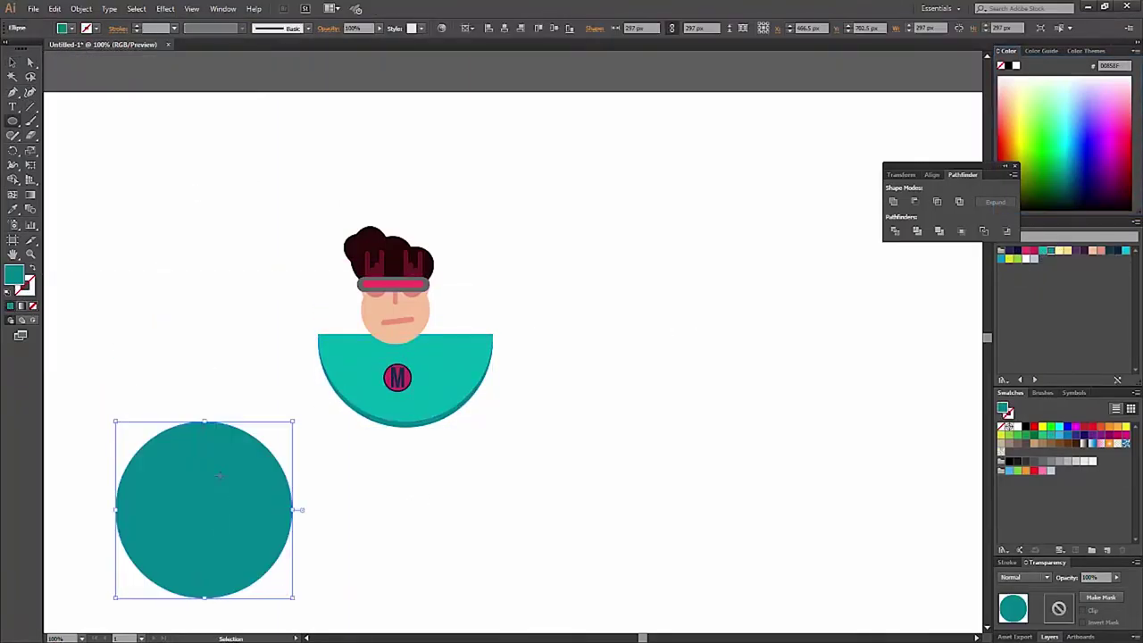
drag(266, 460, 256, 460)
key(ctrl+8)
scroll(187, 503, down, 2)
key(m)
drag(113, 321, 209, 548)
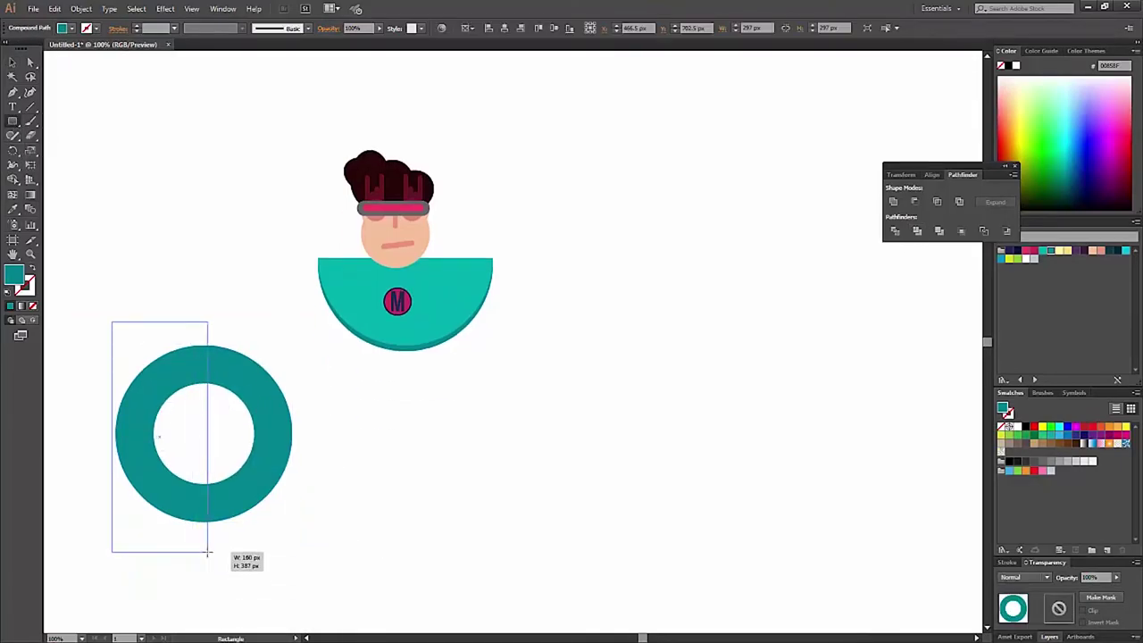
drag(96, 268, 299, 435)
mouse_move(126, 241)
mouse_down()
mouse_move(273, 449)
mouse_move(625, 419)
mouse_up()
click(914, 202)
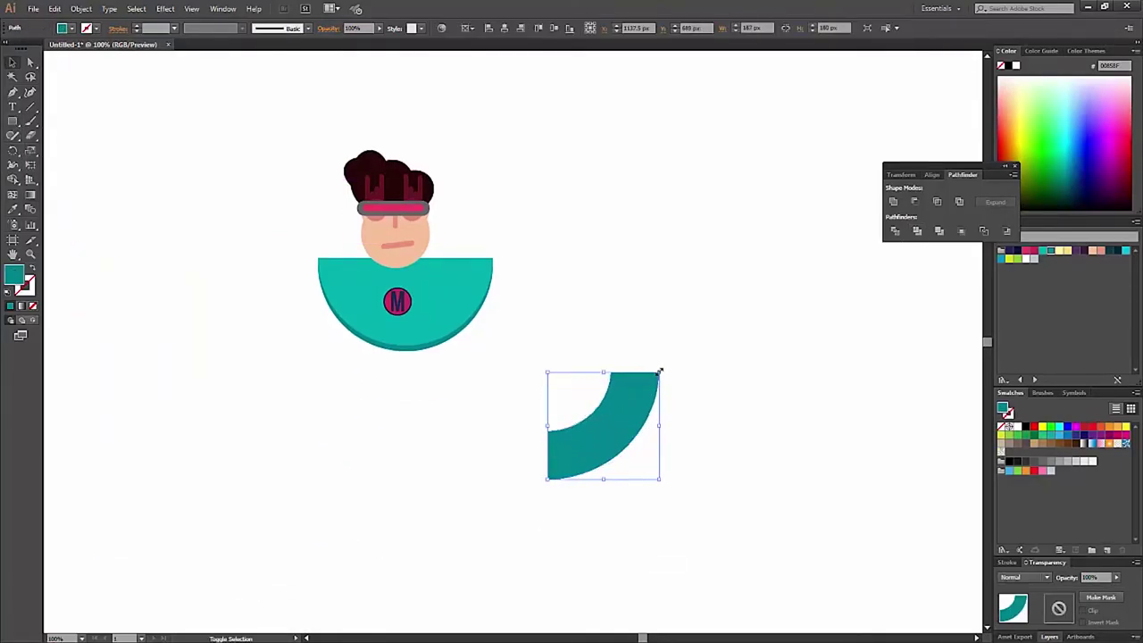
drag(440, 332, 500, 419)
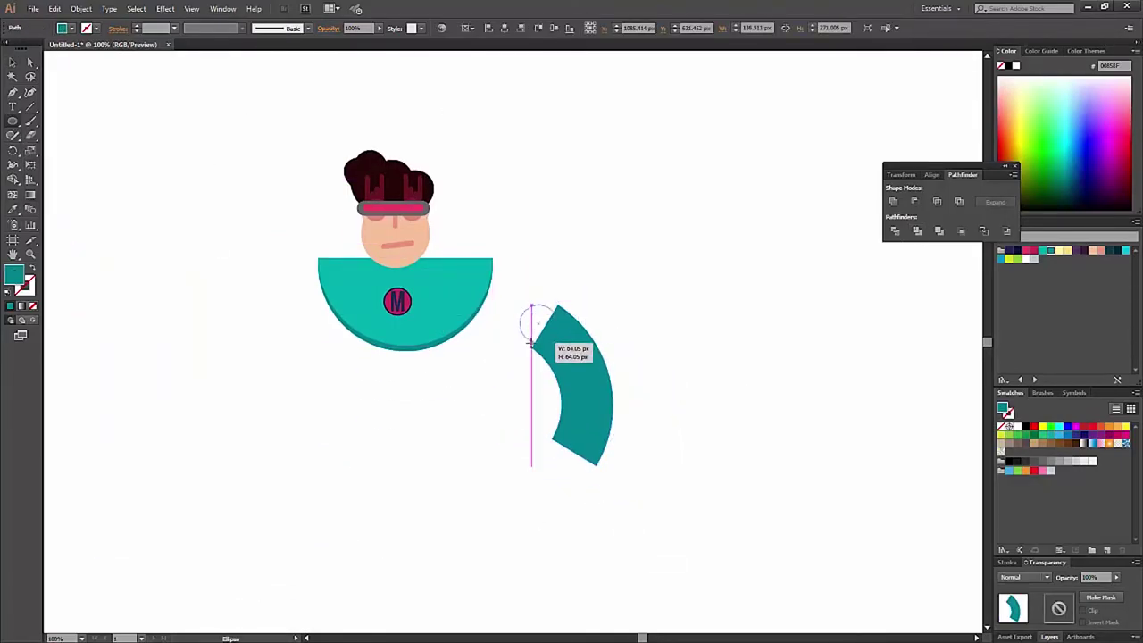
Step: Cap the arc with a circle, attach the arm to the shirt's right edge, and mirror a copy left
key(v)
drag(531, 349, 575, 451)
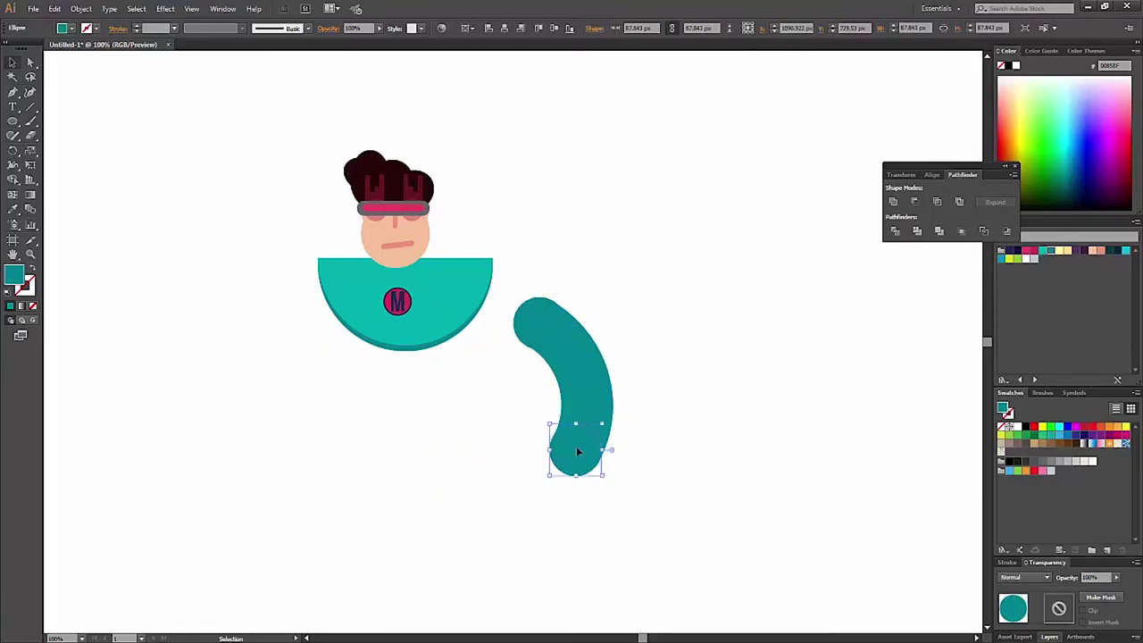
drag(577, 355, 520, 325)
mouse_move(555, 268)
mouse_down()
mouse_move(622, 293)
mouse_move(347, 454)
mouse_up()
Step: Rotate the left arm upward into a raised pose and draw a teal rounded rectangle
double_click(573, 331)
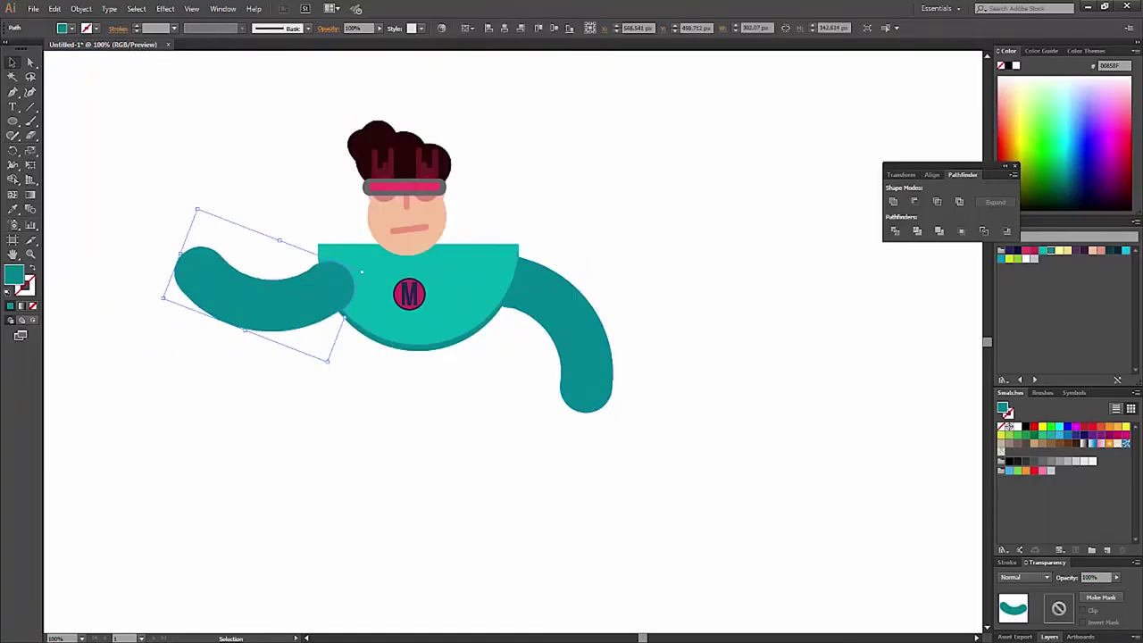
drag(203, 204, 237, 267)
click(65, 113)
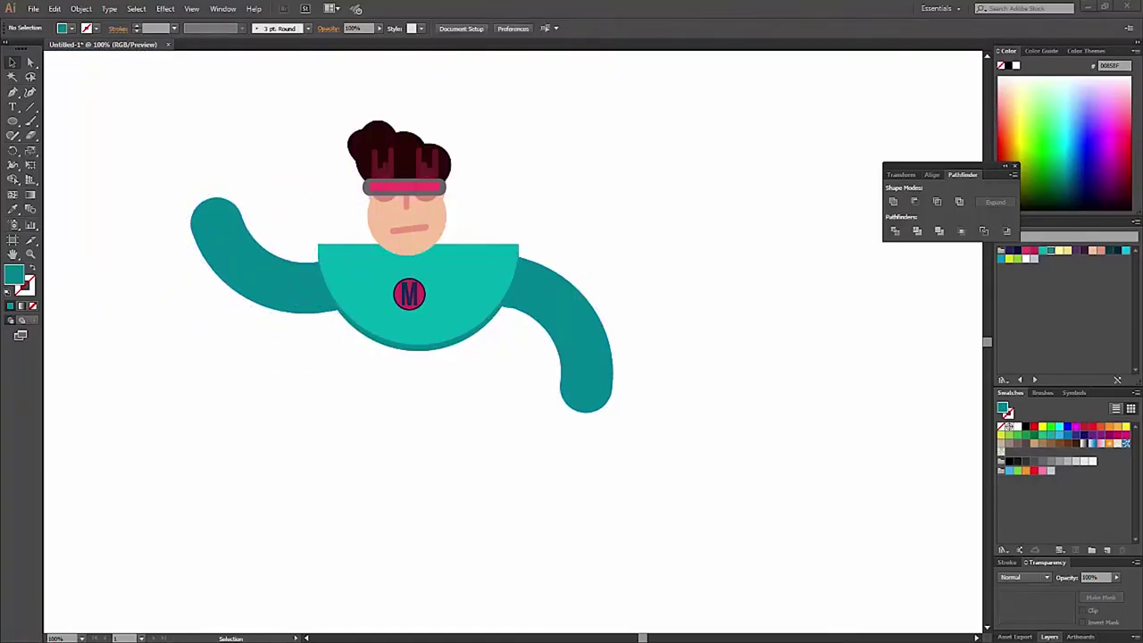
drag(259, 192, 281, 151)
click(420, 304)
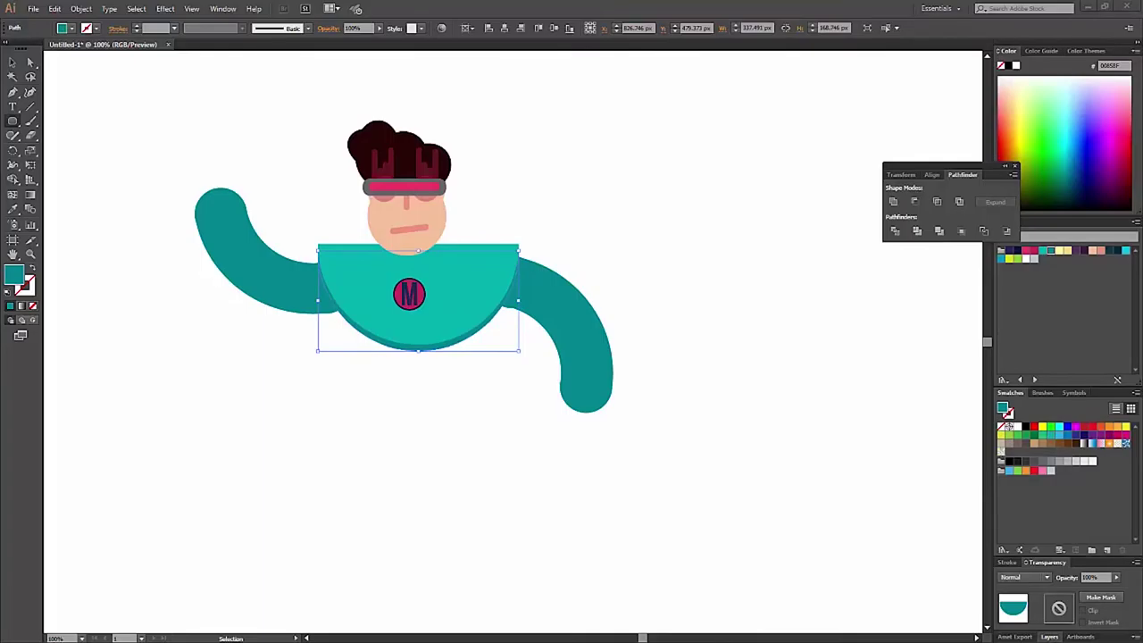
drag(77, 228, 130, 357)
Step: Place a wider, shorter teal lower torso under the shirt and draw a small rectangle beside it
mouse_move(102, 293)
mouse_down()
mouse_move(420, 364)
mouse_move(373, 346)
mouse_up()
drag(377, 461, 372, 437)
mouse_move(12, 121)
mouse_down()
mouse_move(61, 125)
mouse_move(93, 219)
mouse_up()
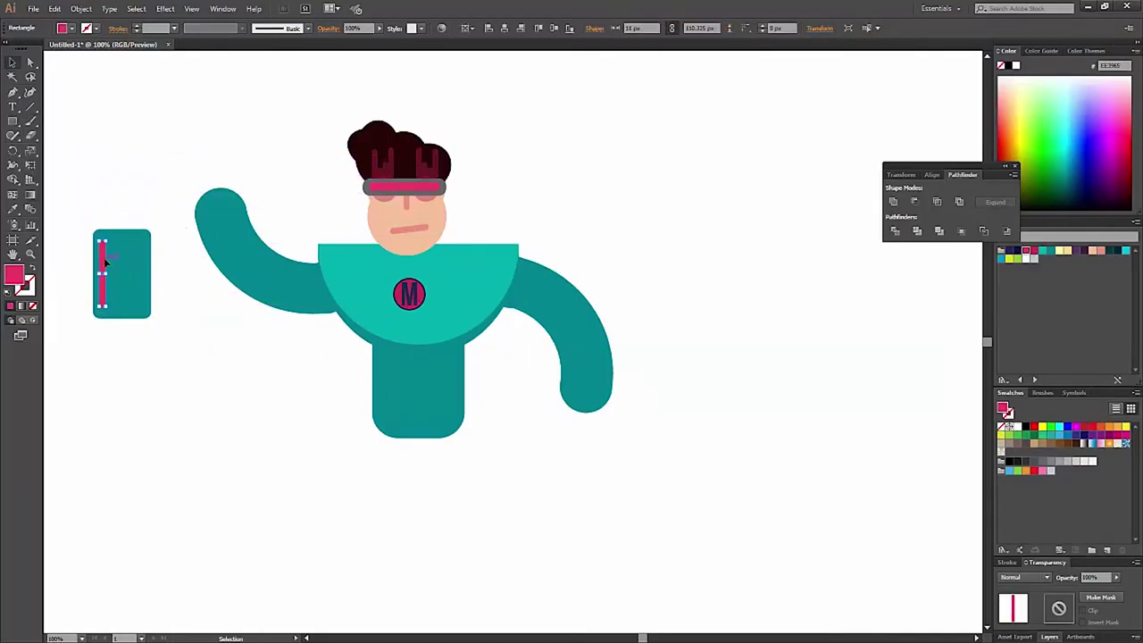
Step: Make the striped box dark navy and set it on the raised arm with pink pieces above
click(81, 208)
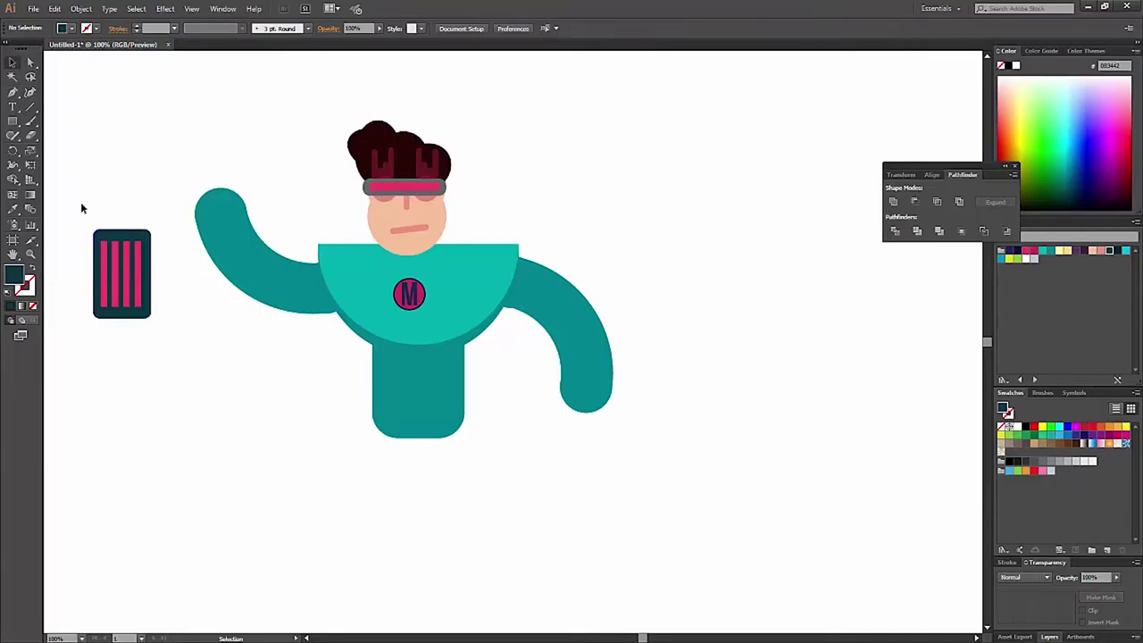
drag(66, 210, 152, 346)
drag(122, 273, 220, 190)
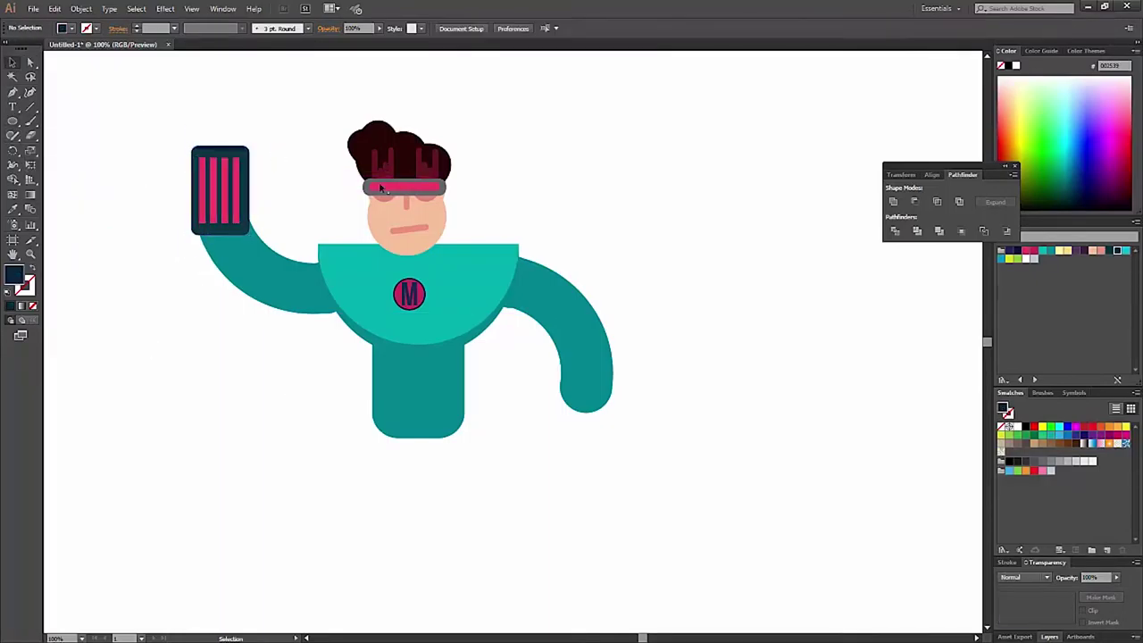
key(ctrl+v)
Step: Ungroup the pink pieces and arrange them as resized dashes forming a beam above the cannon
drag(510, 339, 234, 215)
right_click(225, 71)
click(245, 214)
drag(204, 116, 199, 123)
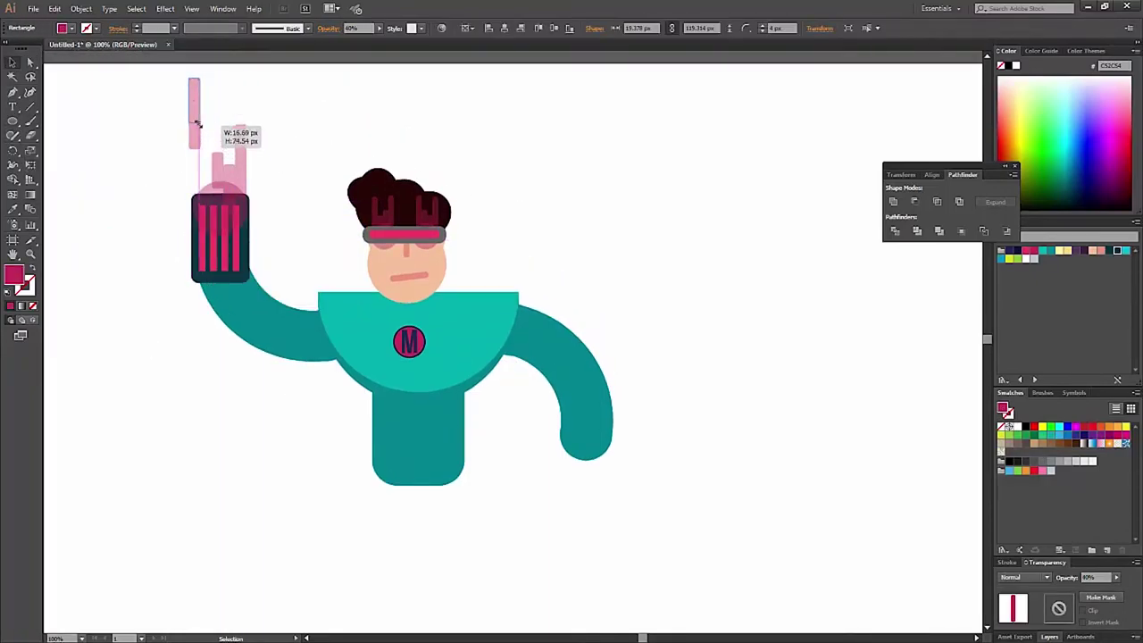
drag(239, 172, 285, 165)
drag(207, 143, 224, 153)
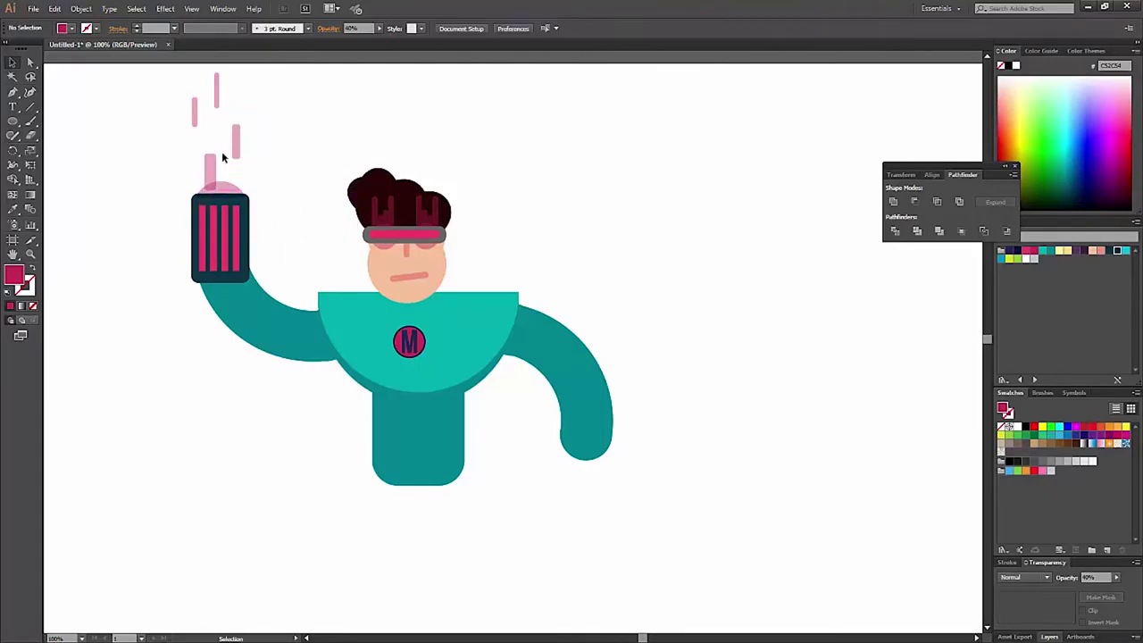
click(216, 89)
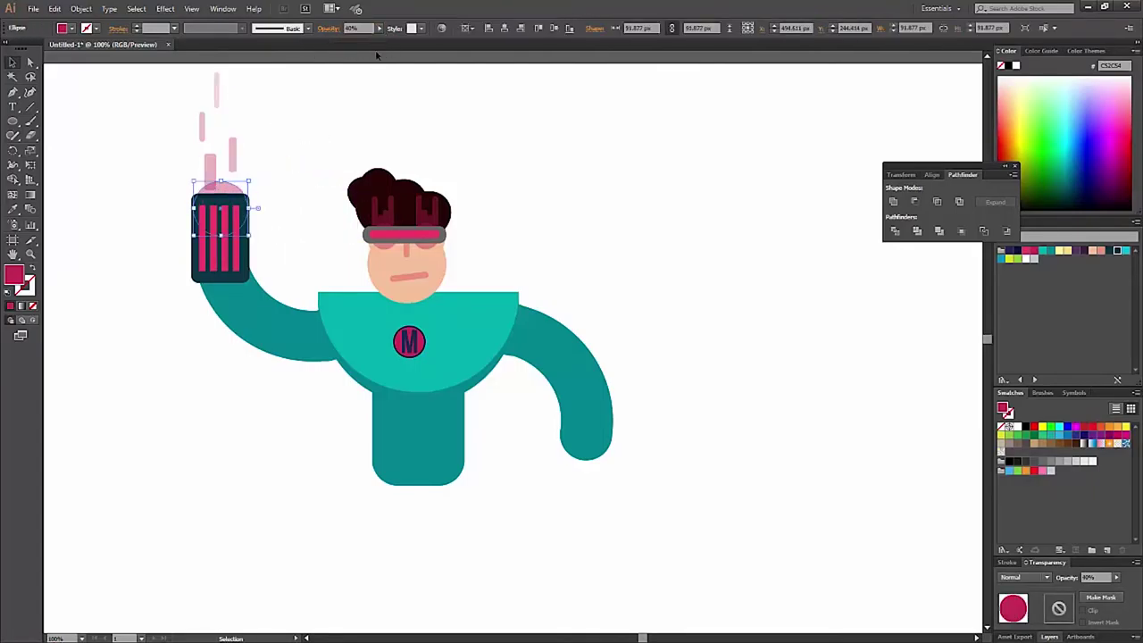
Step: Tilt the cannon and pink beam counter-clockwise, then adjust the topmost dash
click(233, 313)
click(222, 236)
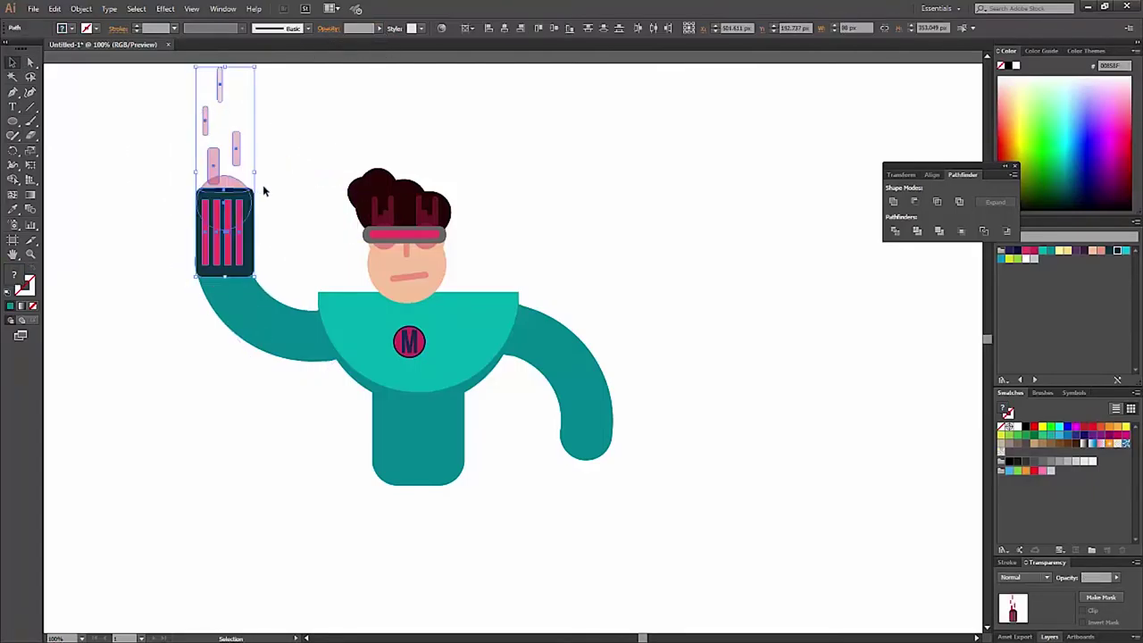
mouse_move(263, 185)
mouse_down()
mouse_move(294, 197)
mouse_move(247, 206)
mouse_move(294, 259)
mouse_up()
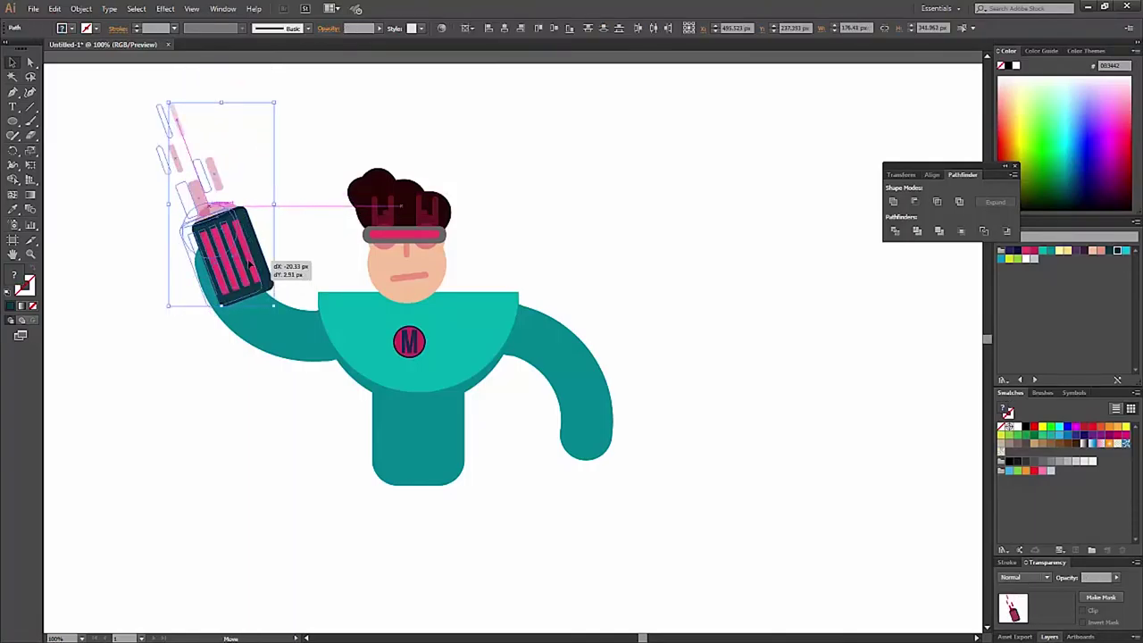
click(161, 153)
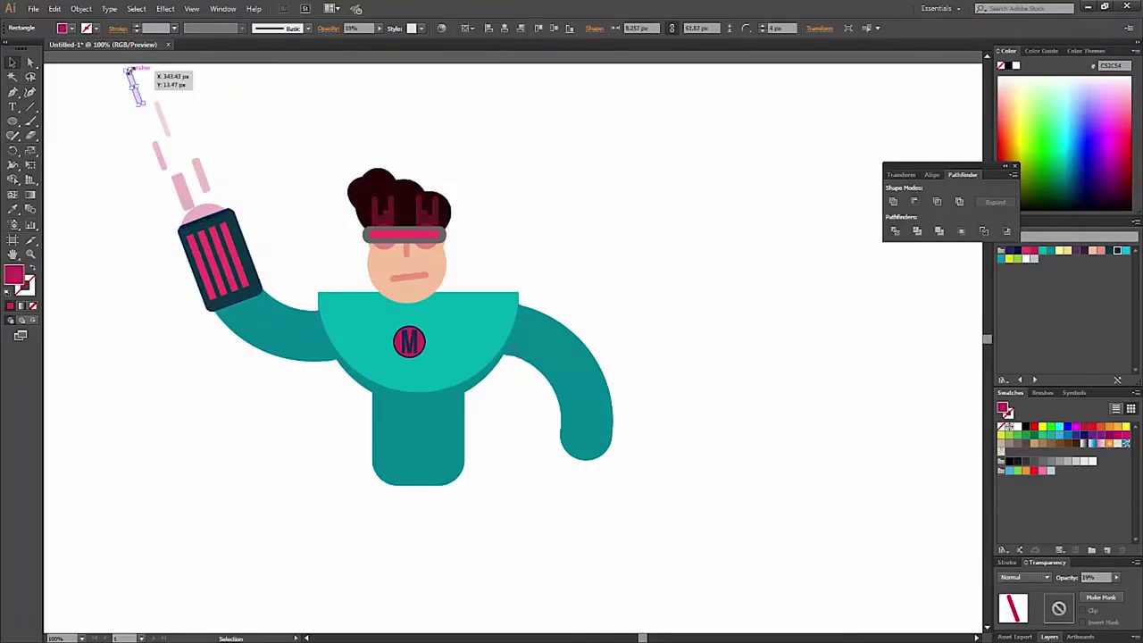
double_click(162, 116)
key(Escape)
key(a)
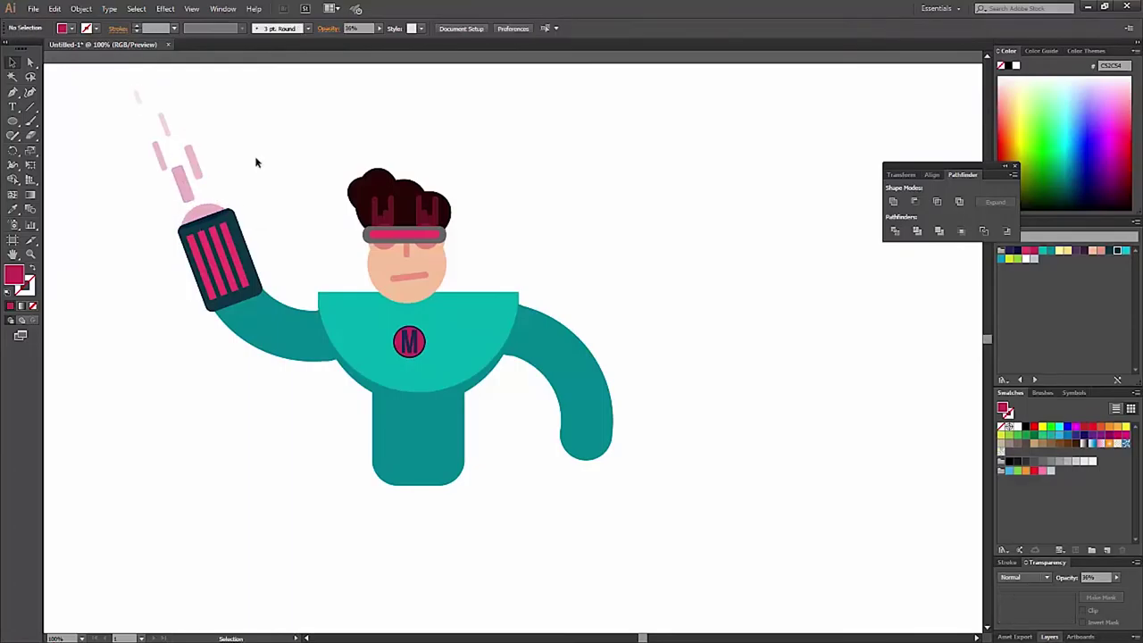
drag(141, 71, 164, 101)
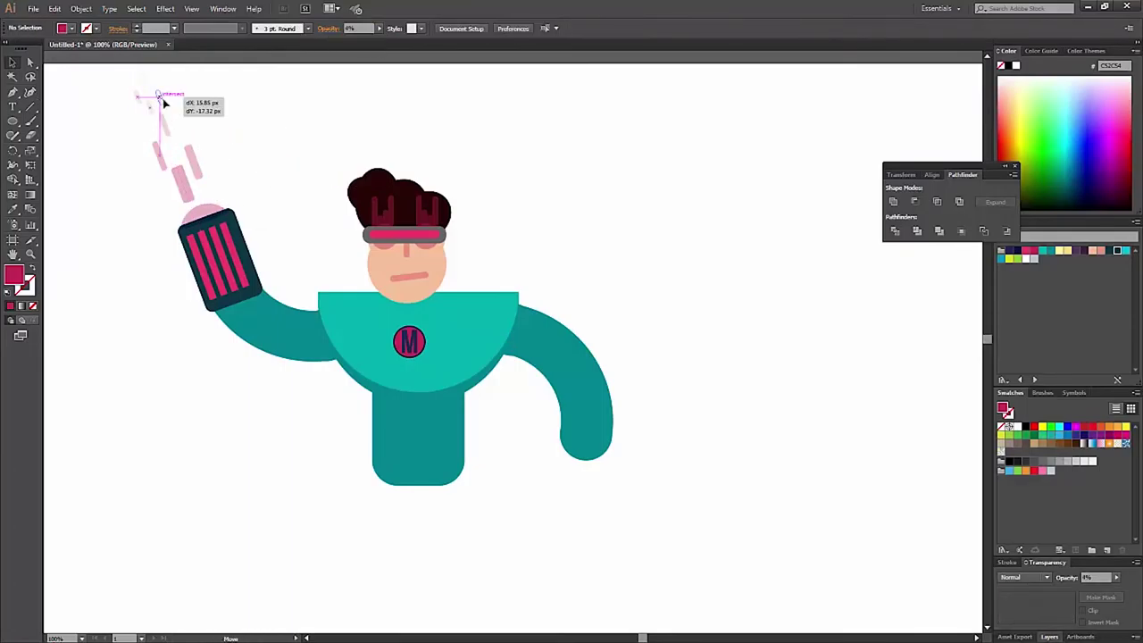
key(ctrl+shift+a)
Step: Draw a tall bar for a leg and move it just under the torso
scroll(385, 248, down, 2)
scroll(386, 249, down, 1)
key(m)
drag(165, 319, 192, 478)
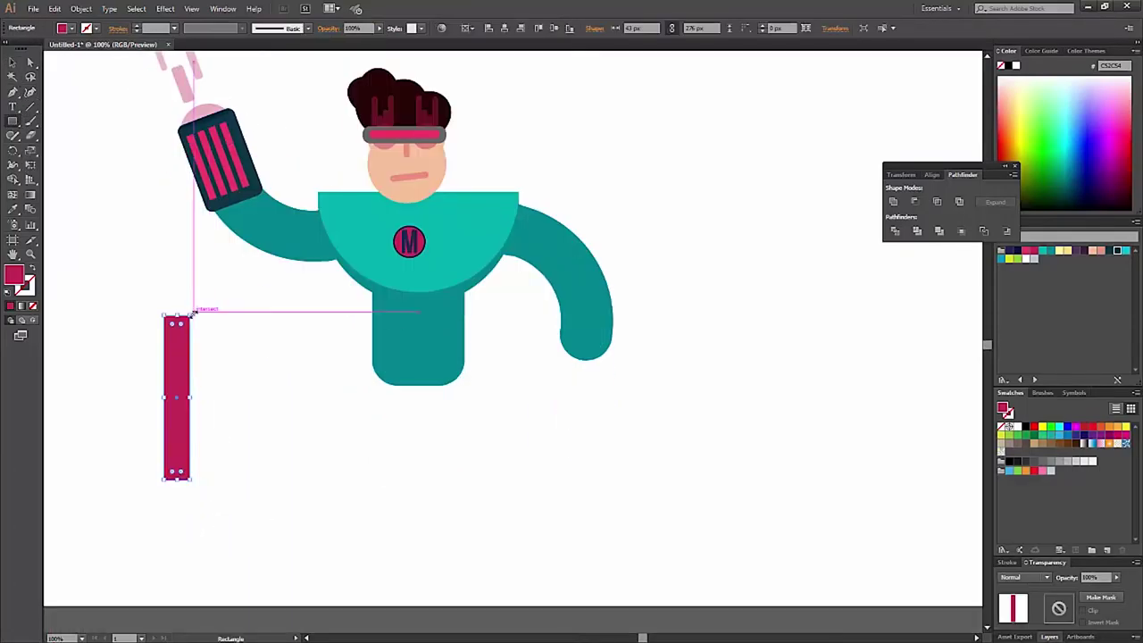
click(12, 62)
drag(179, 393, 385, 446)
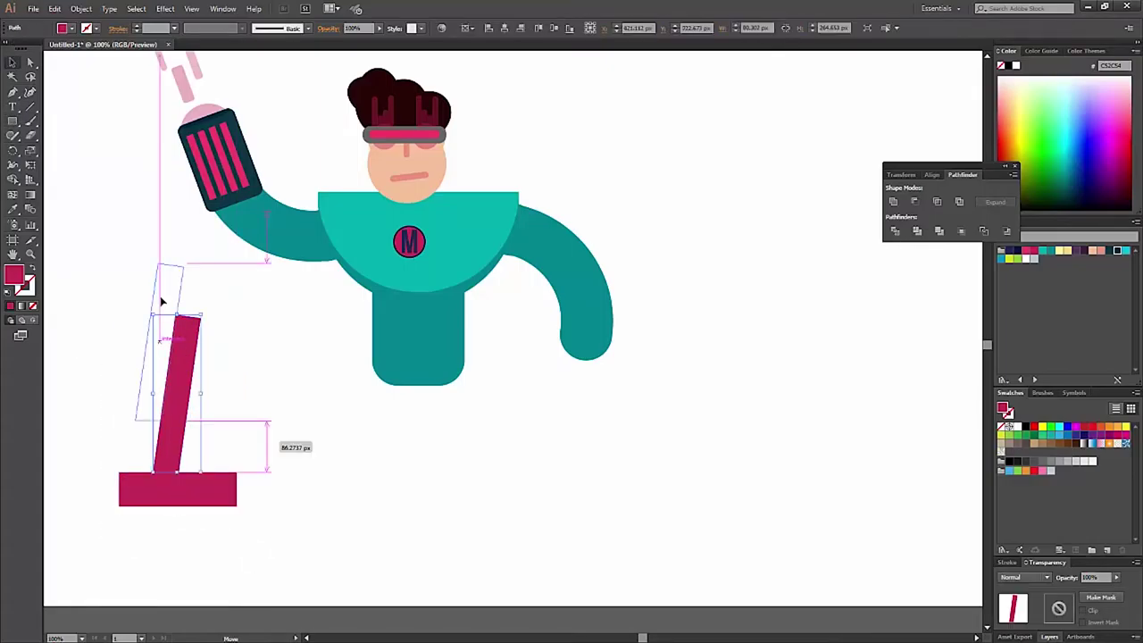
Step: Fill the torso and leg dark navy and reposition the leg under the torso
click(1008, 253)
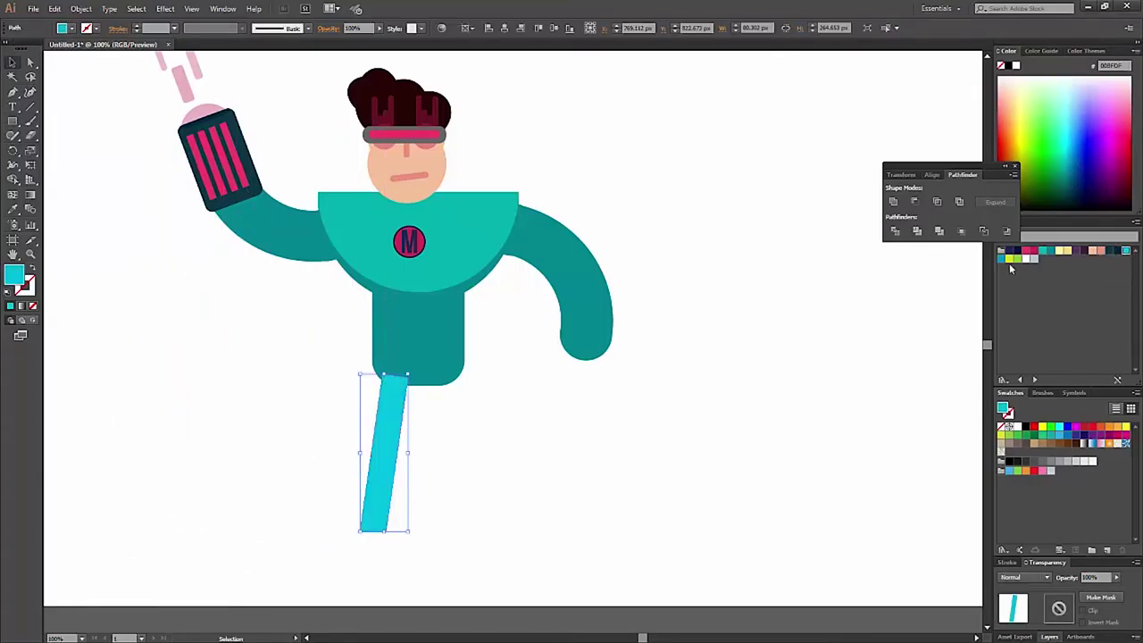
click(384, 344)
click(401, 447)
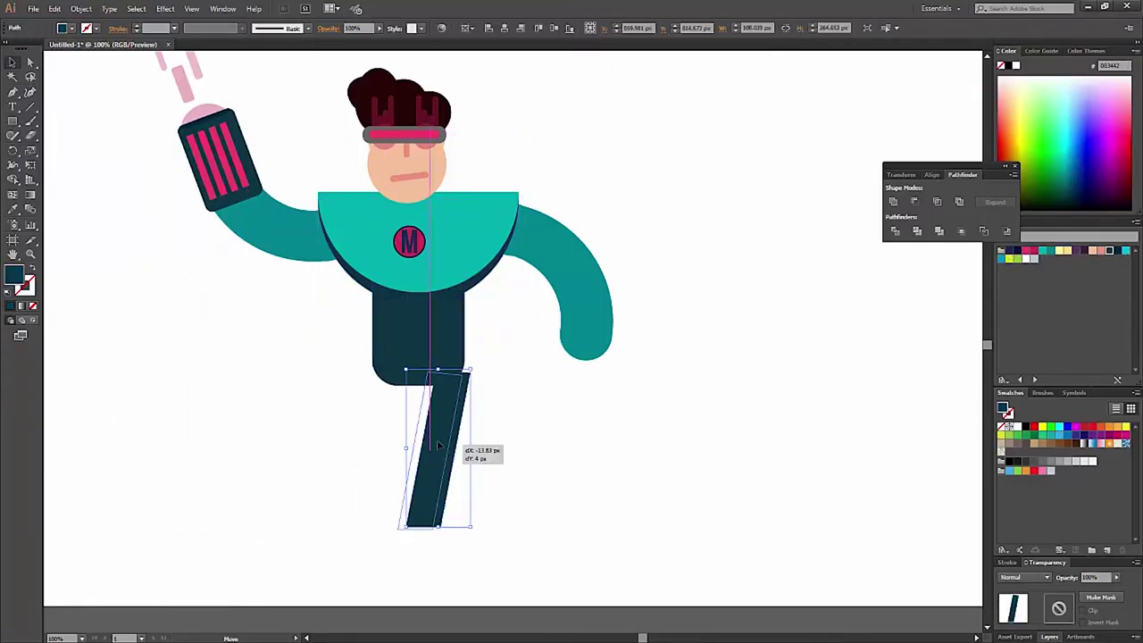
drag(483, 424, 444, 424)
Step: Duplicate the leg to the left and place a teal boot piece on the lower leg
key(ctrl+v)
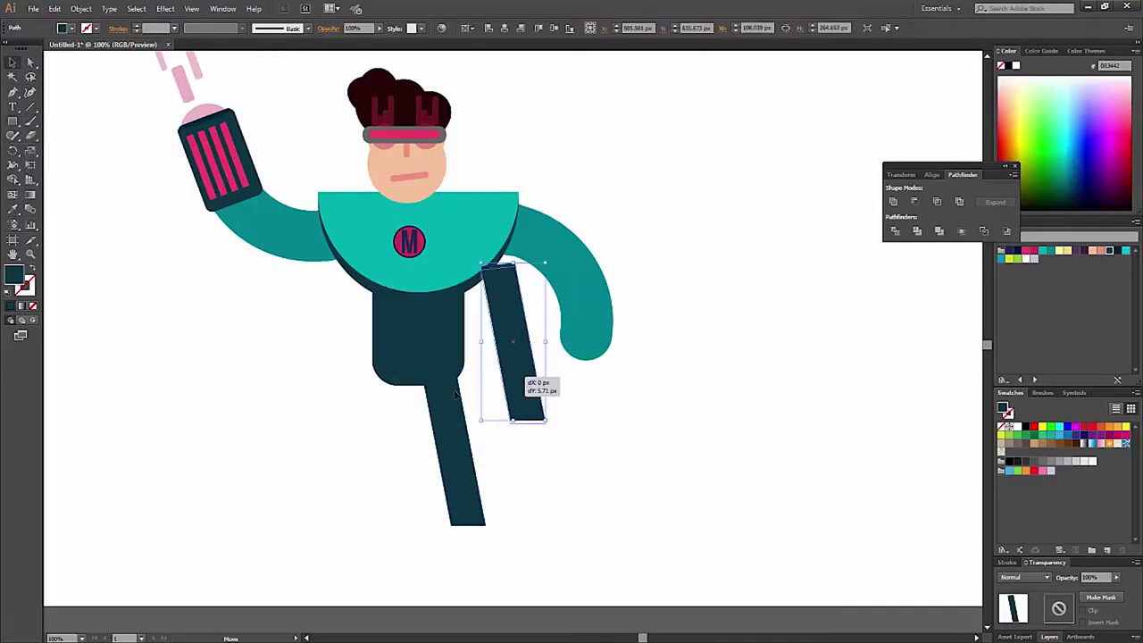
drag(513, 330, 156, 369)
drag(171, 417, 462, 491)
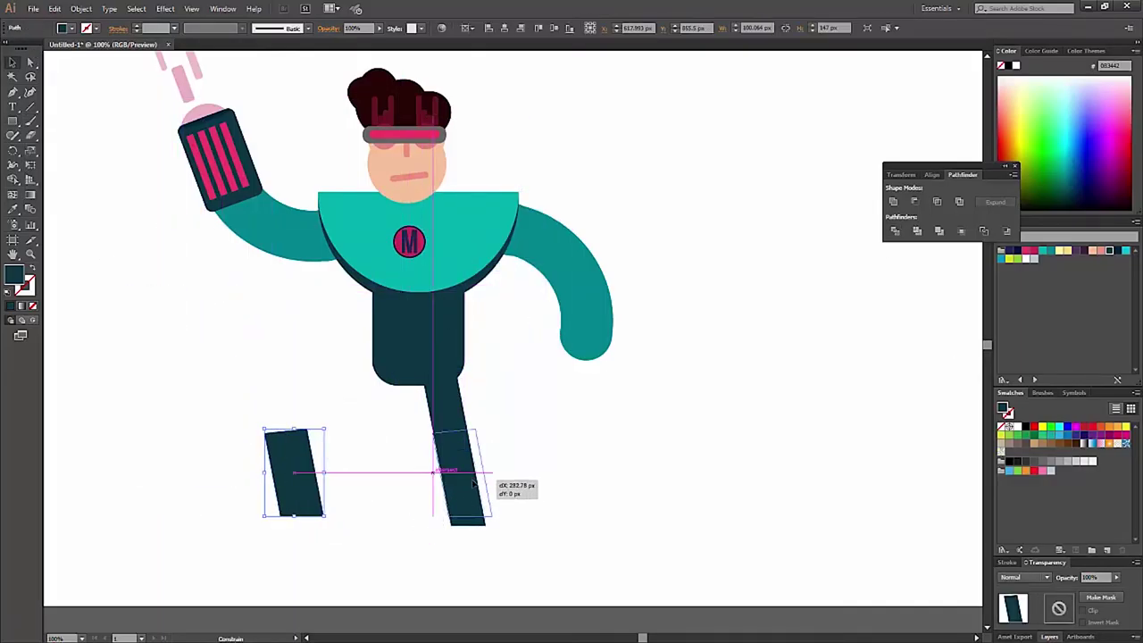
click(1043, 251)
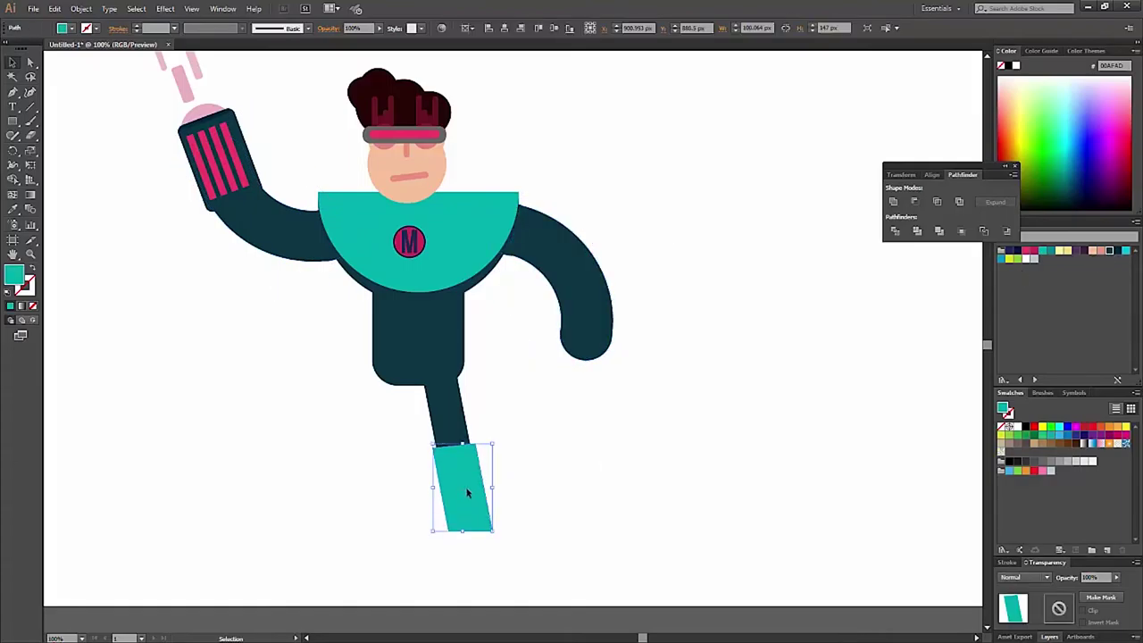
Step: Draw a teal square and a wide rectangle rotated to overlap it beside the figure
key(m)
drag(145, 364, 209, 430)
mouse_move(97, 299)
mouse_down()
mouse_move(202, 277)
mouse_move(192, 312)
mouse_up()
drag(160, 299, 199, 401)
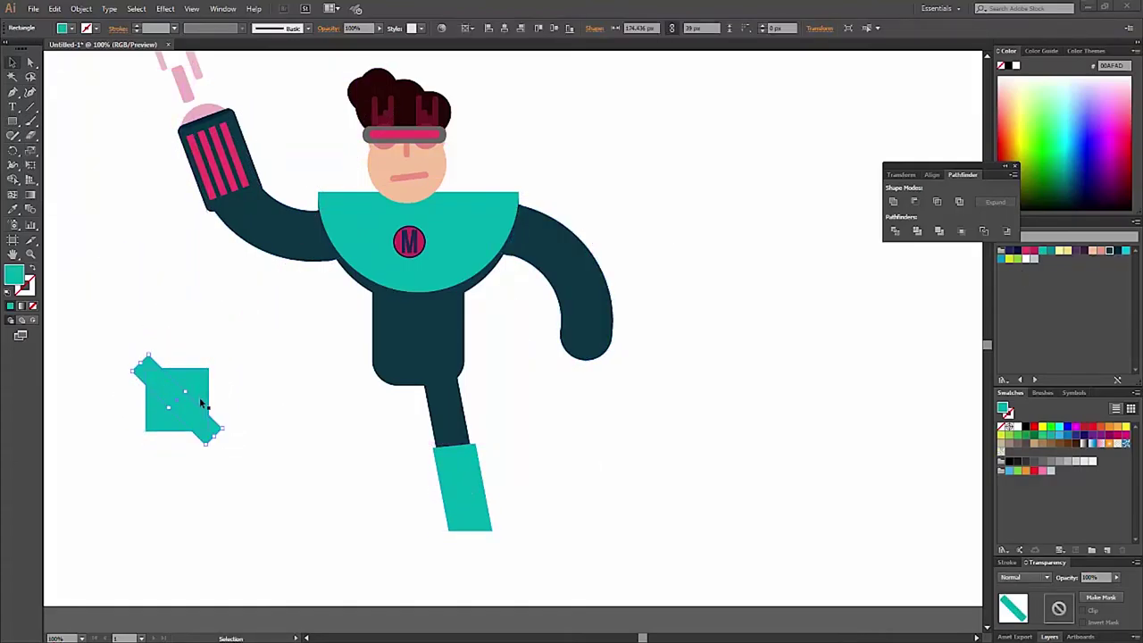
Step: Cut the overlapping shapes into a triangle toe on the boot and mirror the copied leg
right_click(162, 410)
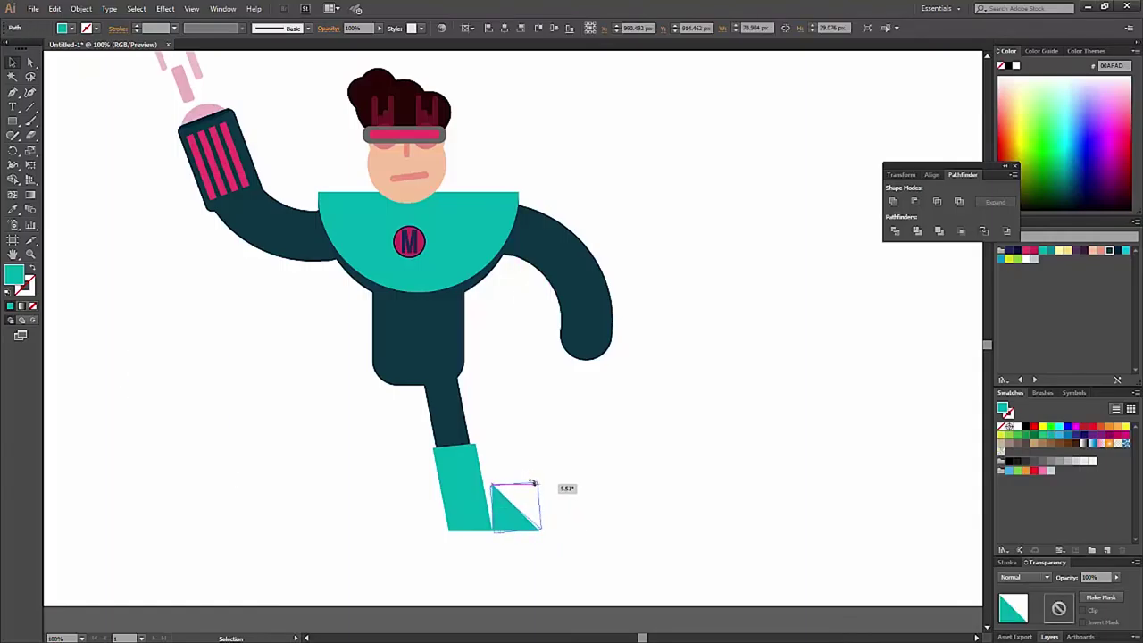
mouse_move(497, 518)
mouse_down()
mouse_move(486, 534)
mouse_move(548, 477)
mouse_move(295, 518)
mouse_move(390, 426)
mouse_move(380, 538)
mouse_up()
right_click(280, 460)
Step: Select the cannon, legs and boots, undoing the darker leg colours
scroll(159, 231, up, 2)
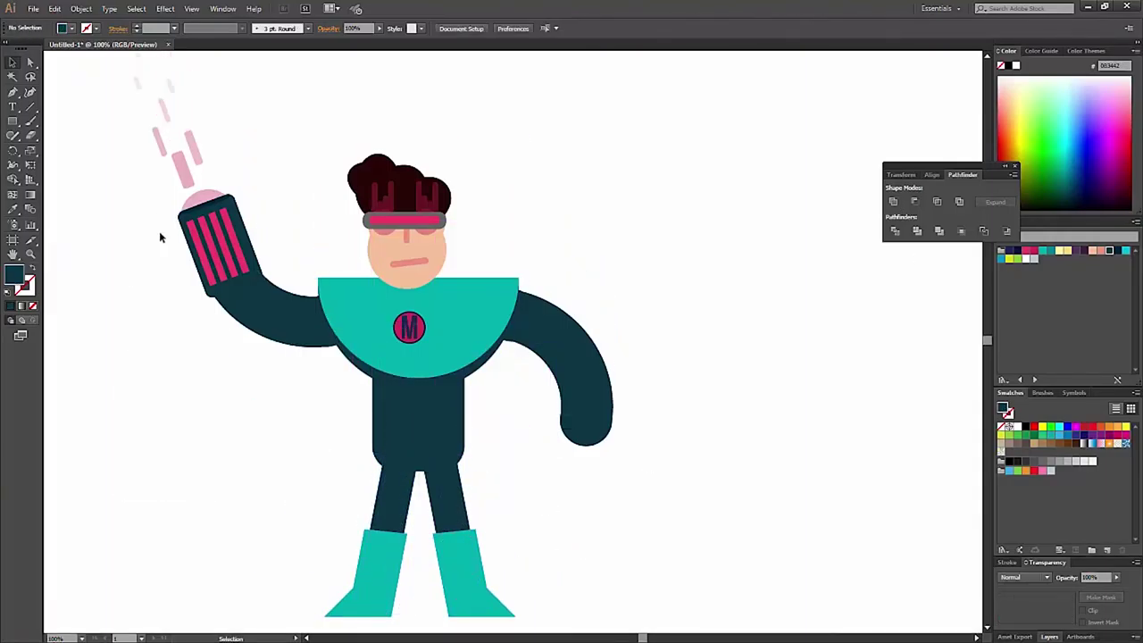
click(191, 224)
click(366, 545)
click(397, 464)
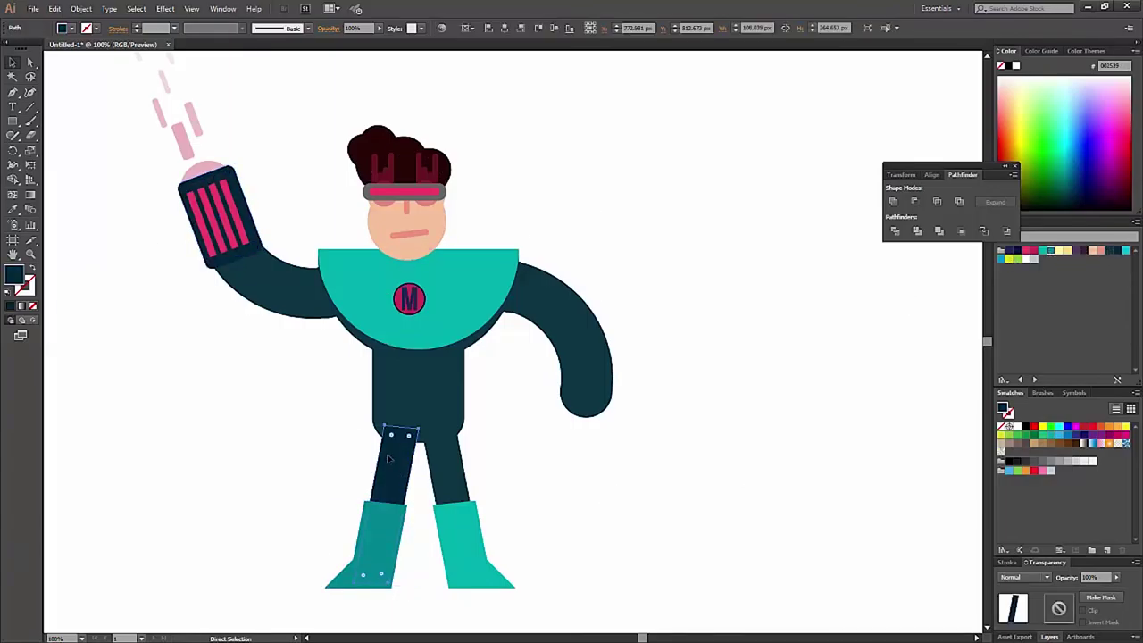
drag(517, 446, 460, 614)
key(ctrl+z)
key(ctrl+z)
key(ctrl+z)
Step: Colour the cannon casing light grey-blue and select its individual parts
scroll(284, 492, up, 2)
click(1034, 259)
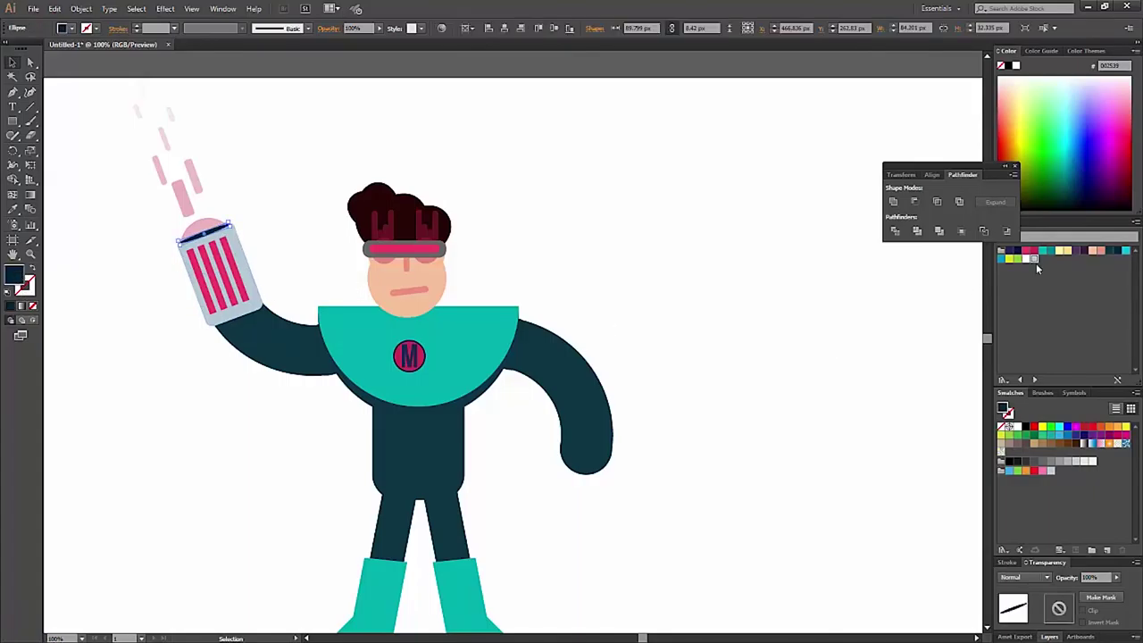
key(a)
click(206, 226)
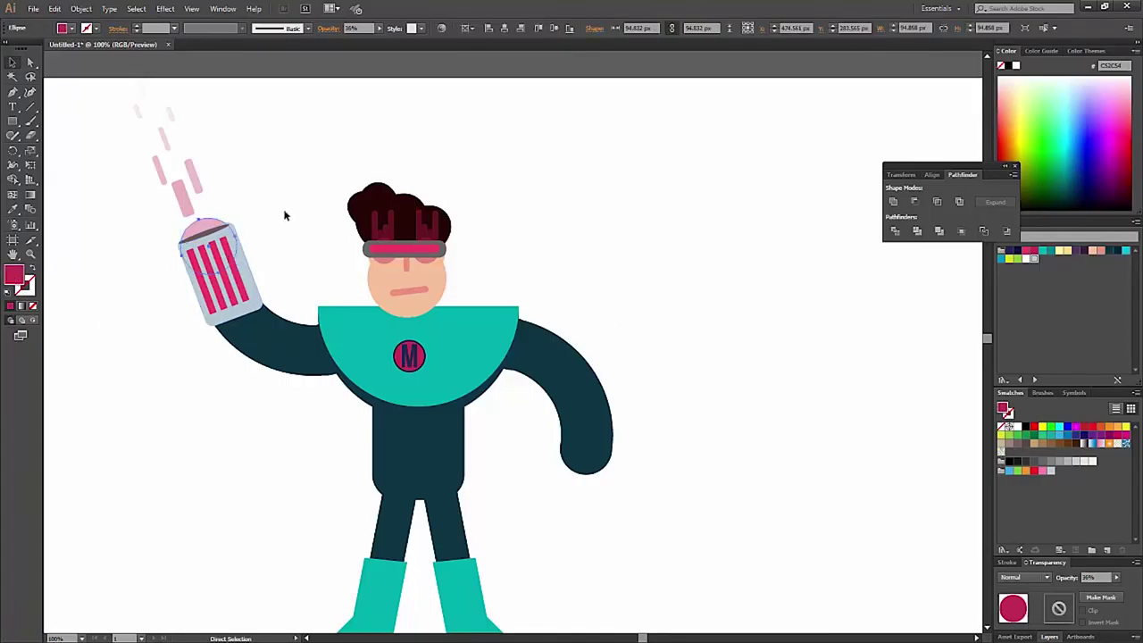
click(270, 187)
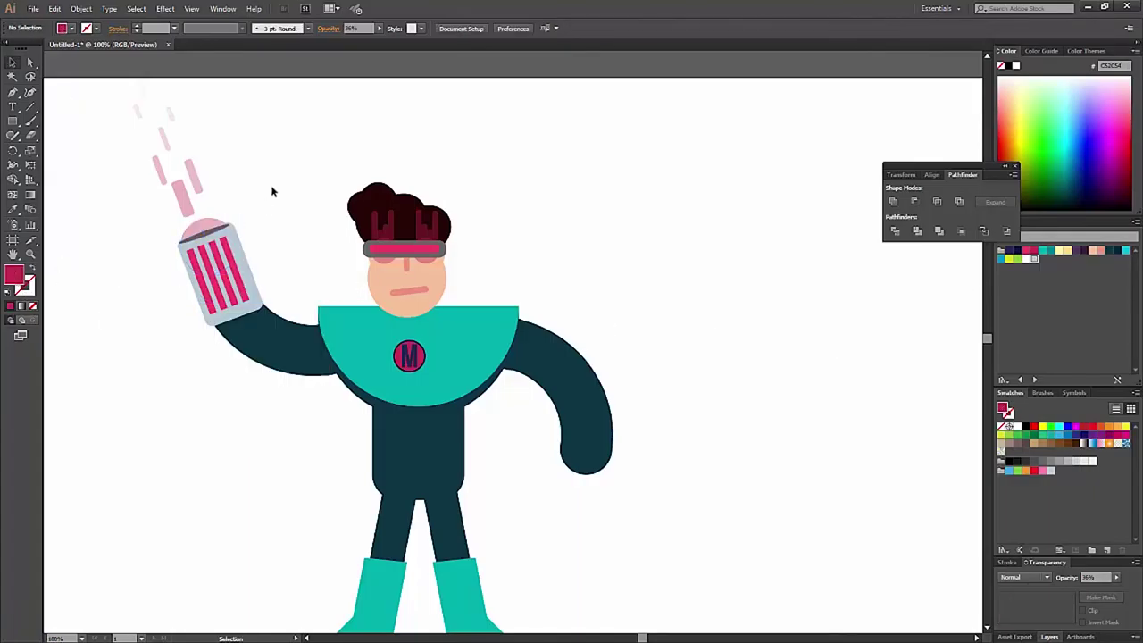
click(234, 234)
Step: Select the pink cap atop the cannon, then fit the artboard and zoom in on the figure
key(v)
click(208, 225)
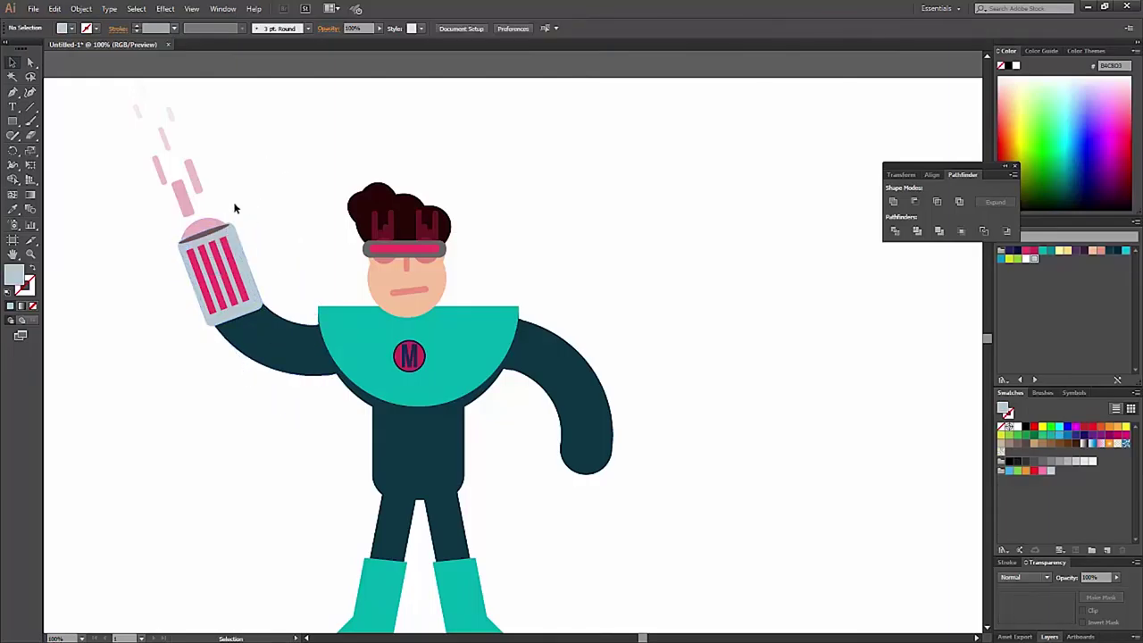
click(278, 218)
key(ctrl+0)
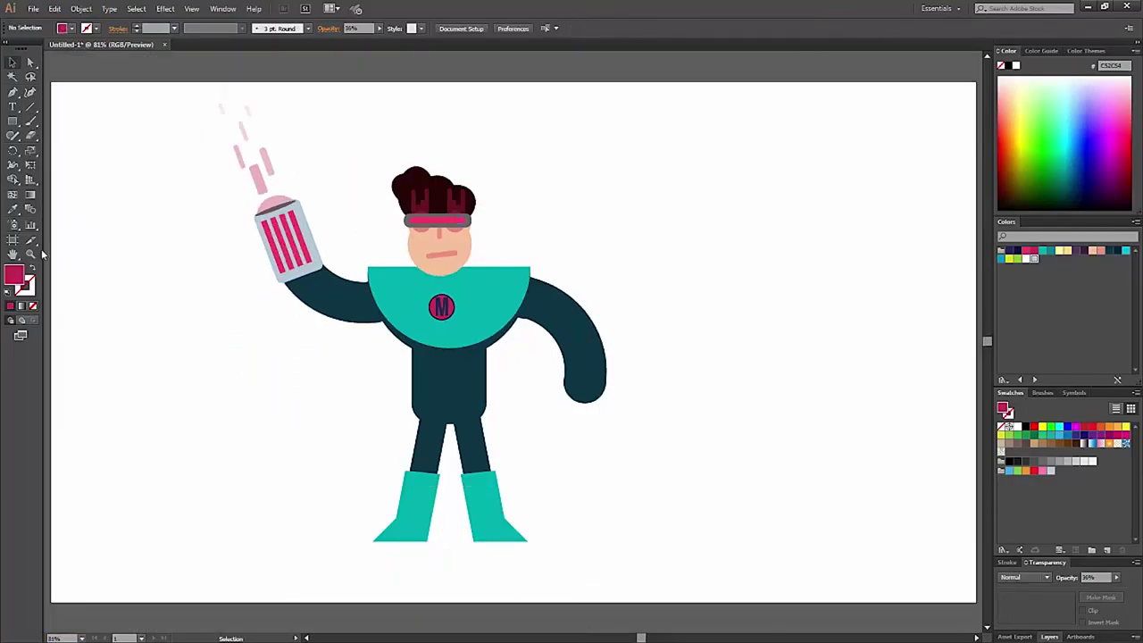
click(30, 253)
click(132, 546)
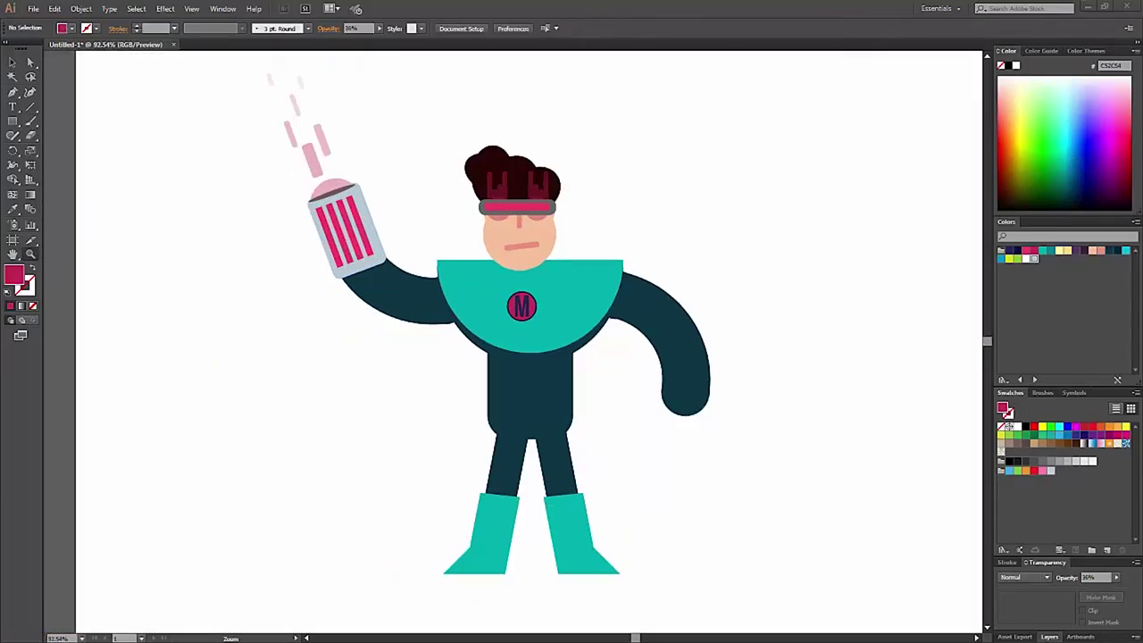